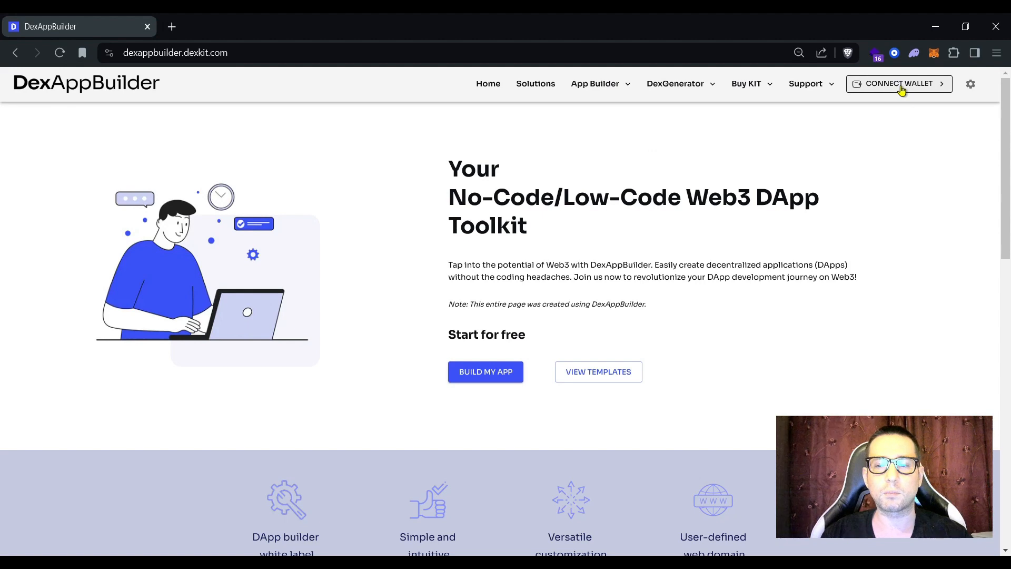
Step: Close the wallet choices and view the connected wallet's balance and network
left_click(514, 281)
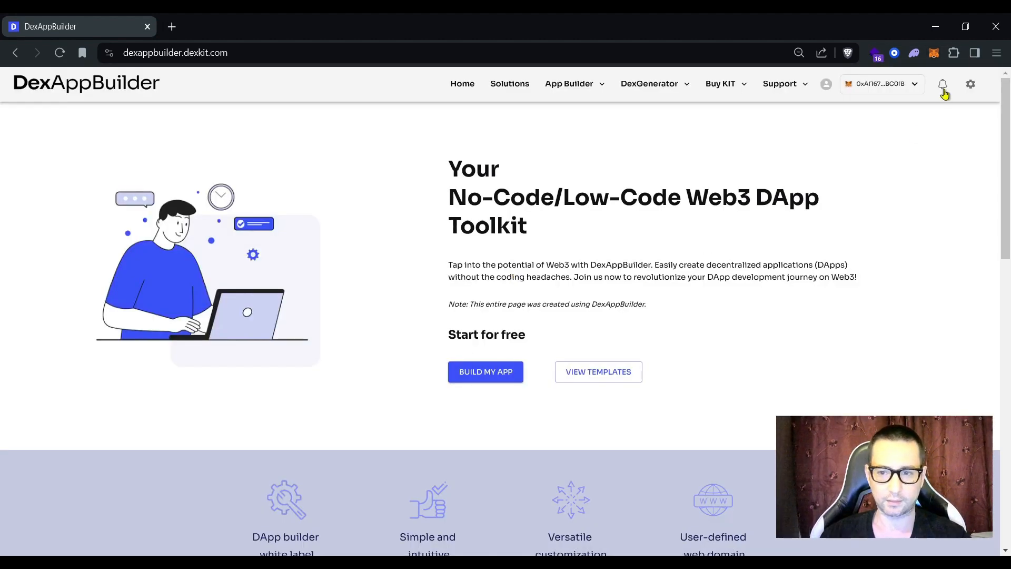
left_click(894, 84)
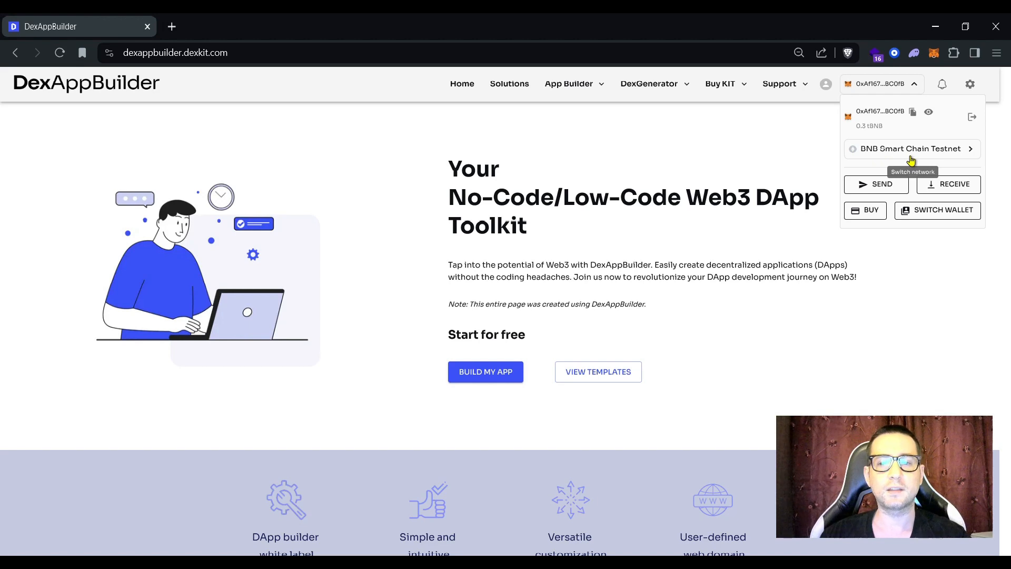
left_click(679, 155)
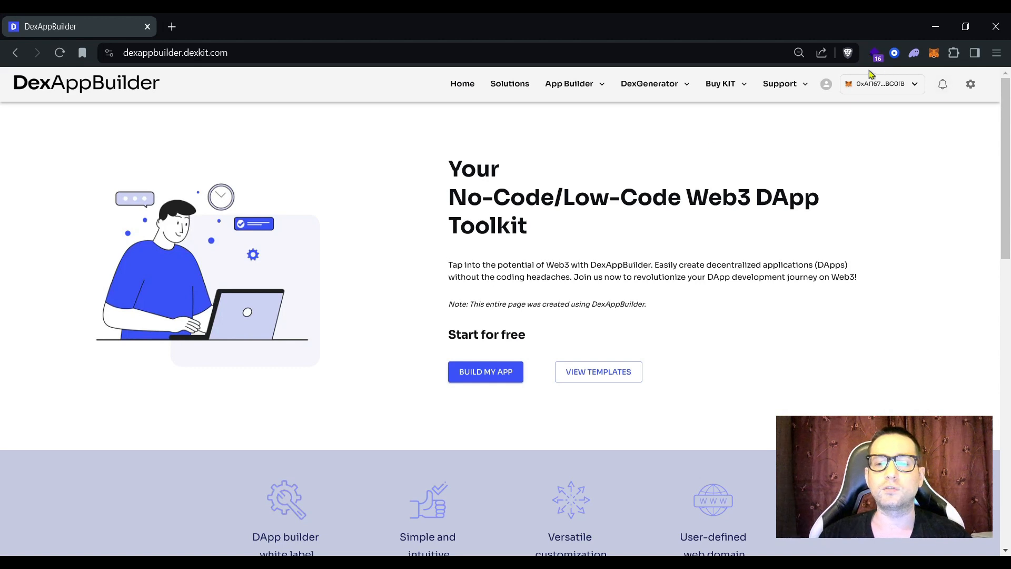
Step: Check the available networks in the wallet details without switching from BNB Smart Chain Testnet
left_click(914, 89)
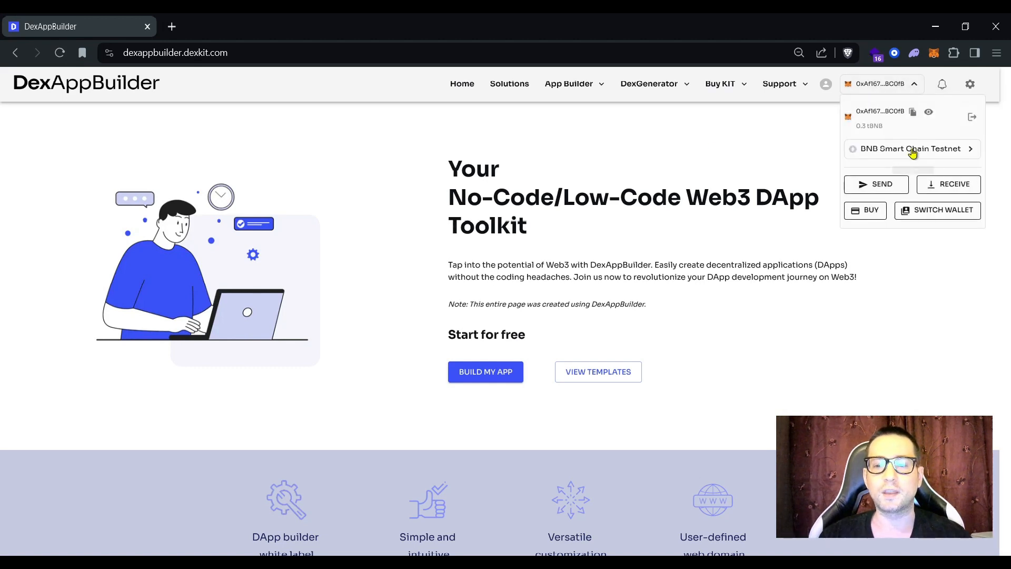
left_click(970, 150)
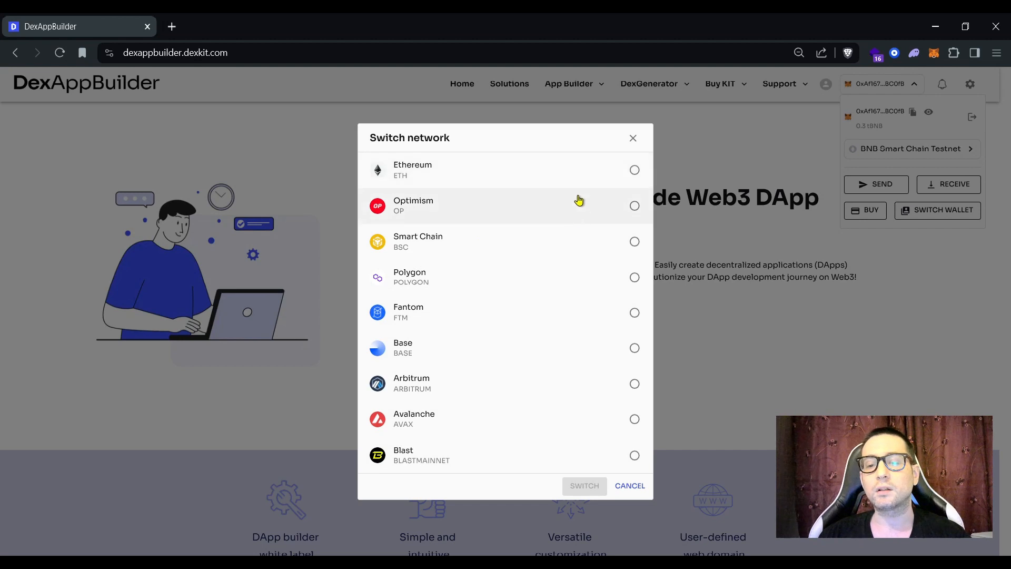
left_click(632, 140)
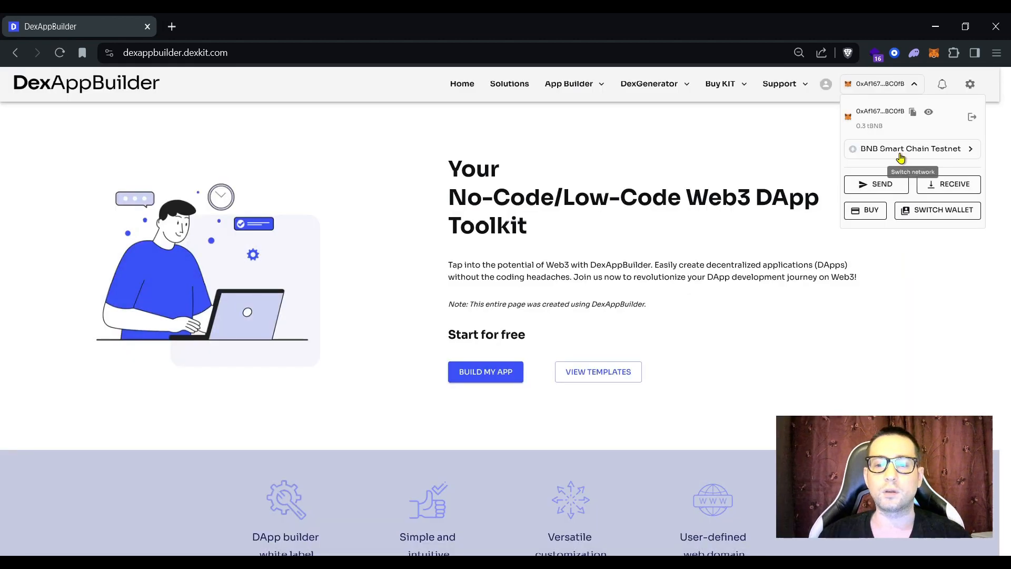
left_click(717, 151)
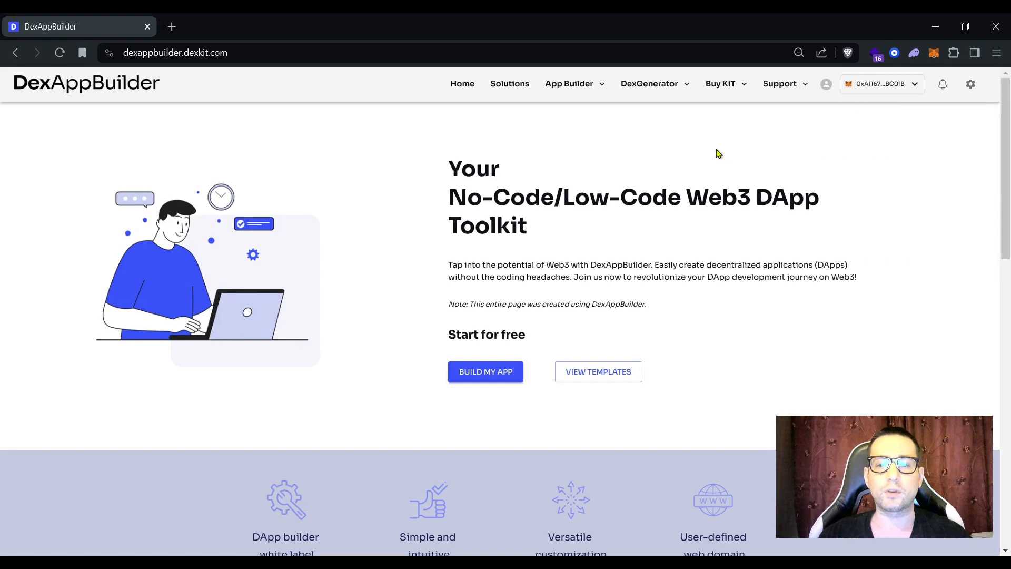
Step: Go to DexGenerator's Deploy Contract page and choose the ERC20 Token contract card
left_click(671, 91)
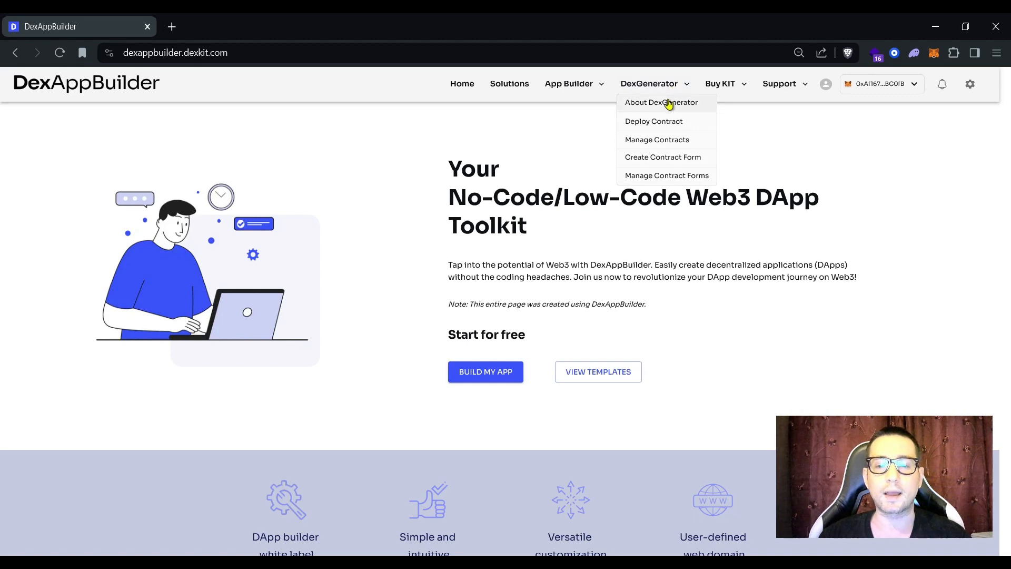
left_click(666, 127)
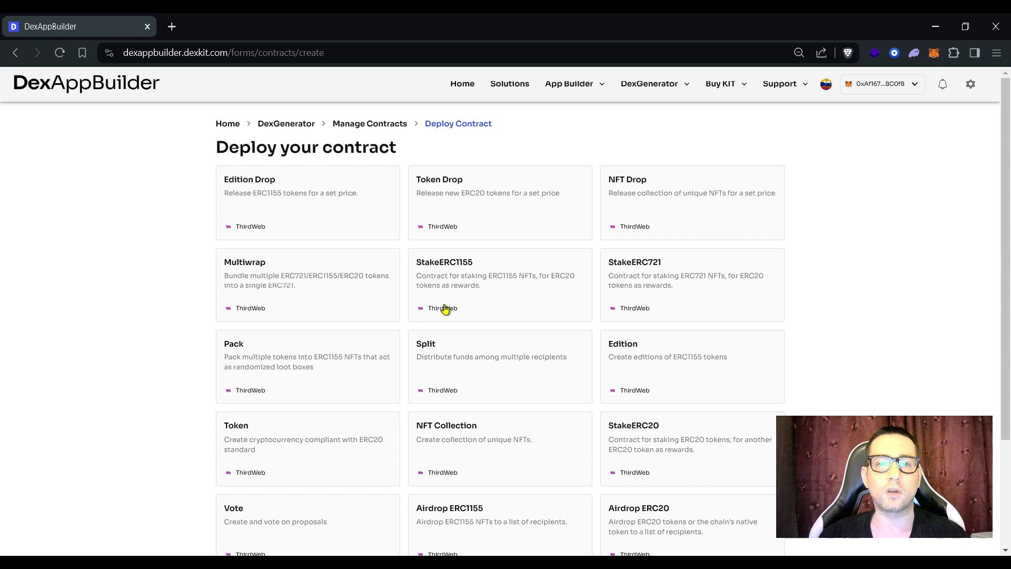
scroll(445, 309, "down", 2)
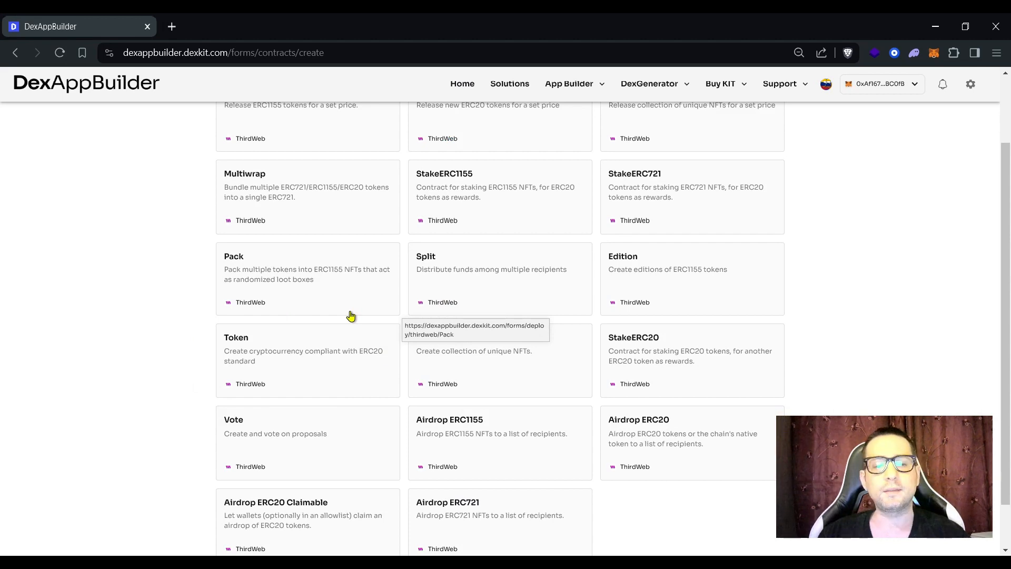
left_click(304, 366)
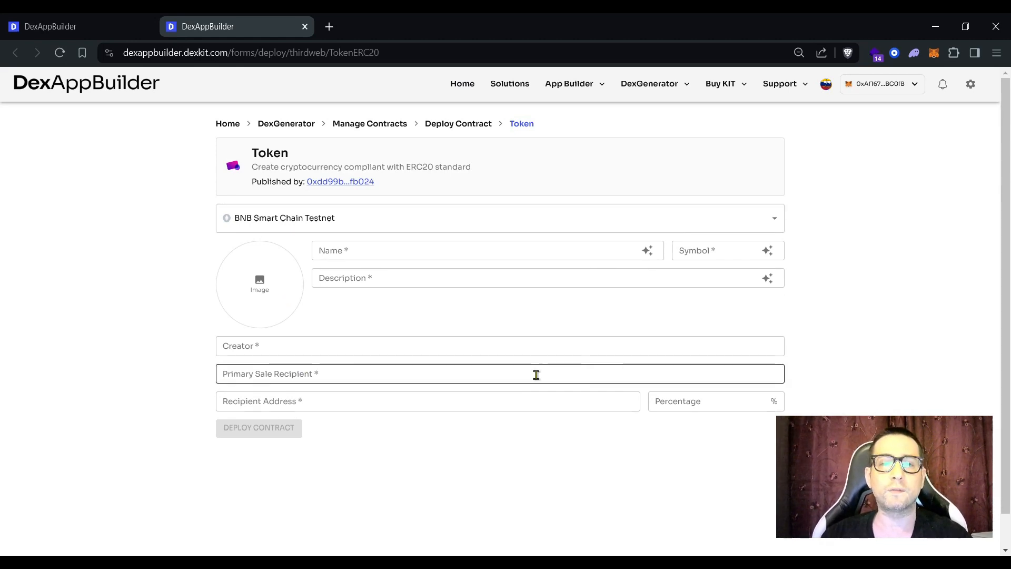
Step: Keep BNB Smart Chain Testnet and enter name 'World Famous Fries' and symbol 'WFF'
left_click(777, 219)
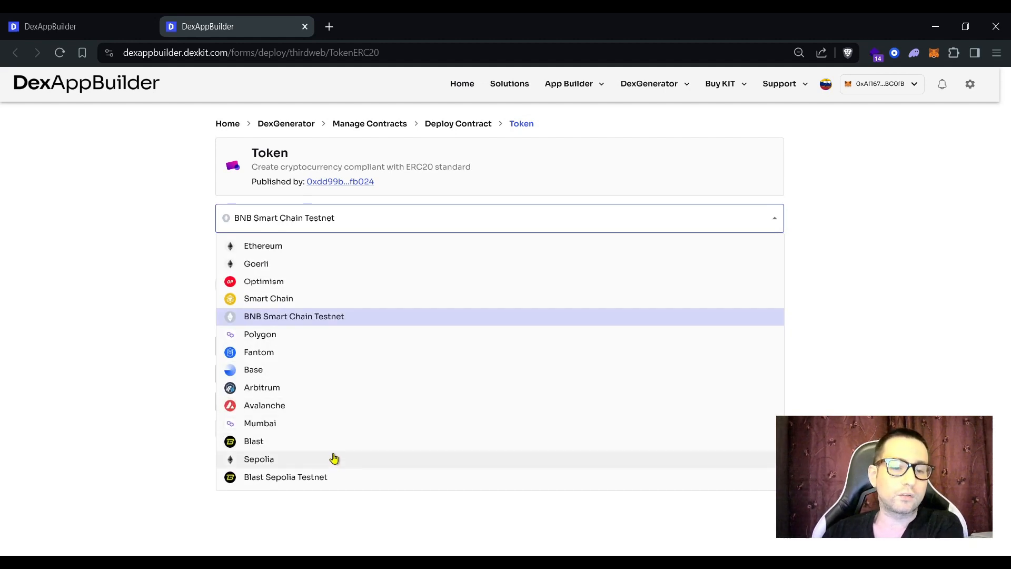
left_click(411, 317)
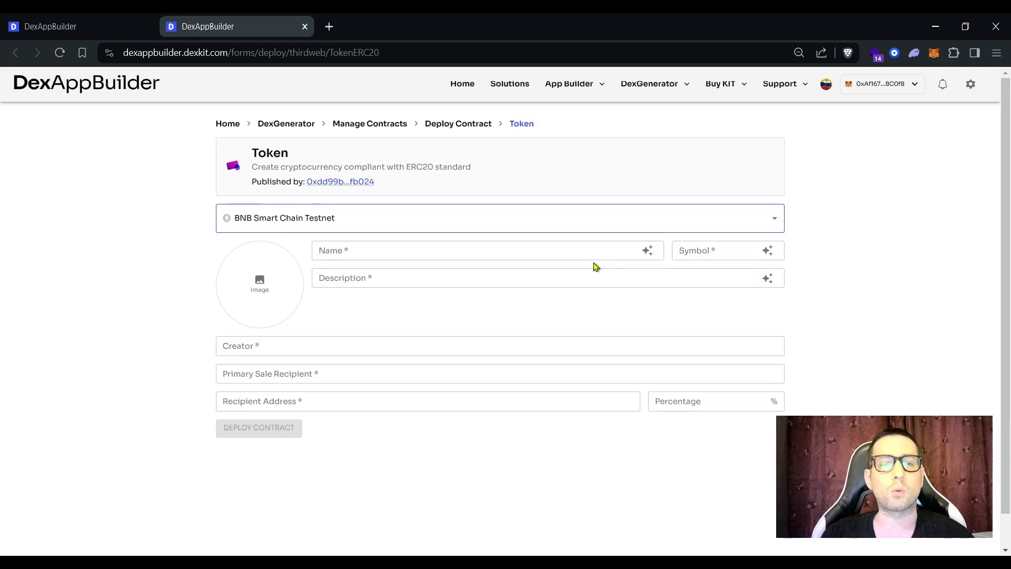
left_click(473, 254)
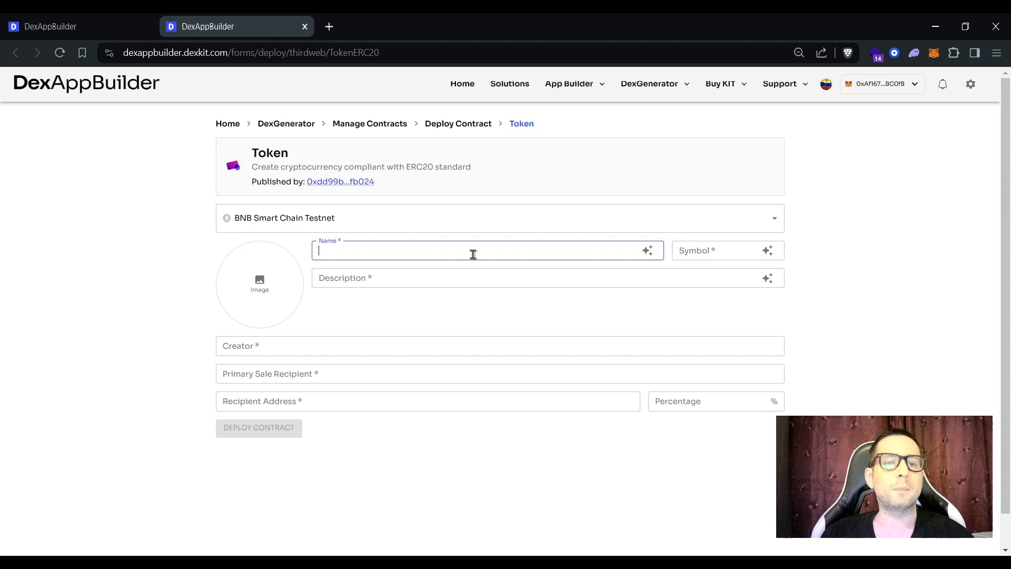
type("Worl")
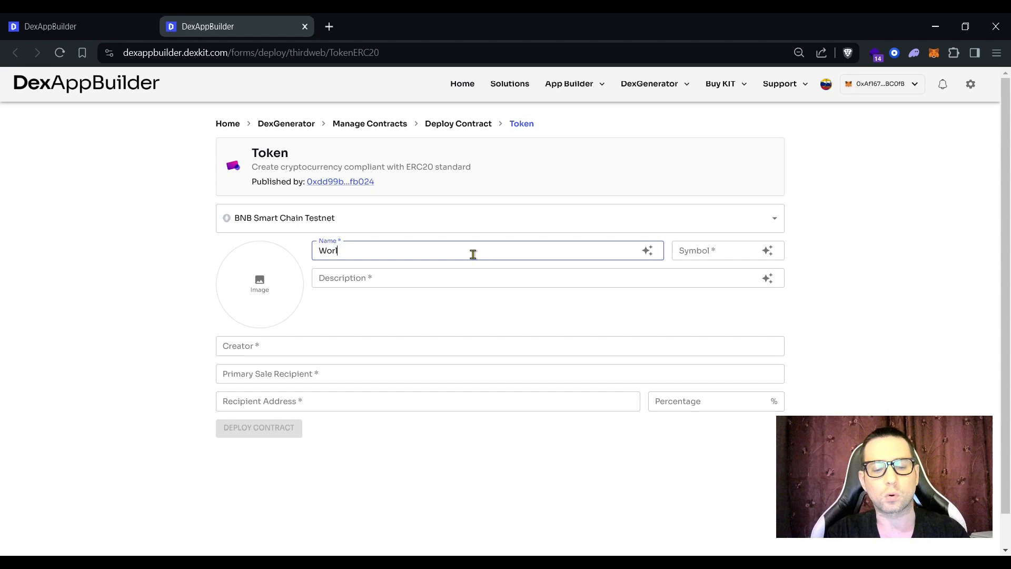
type("d Famous Fries")
left_click(713, 256)
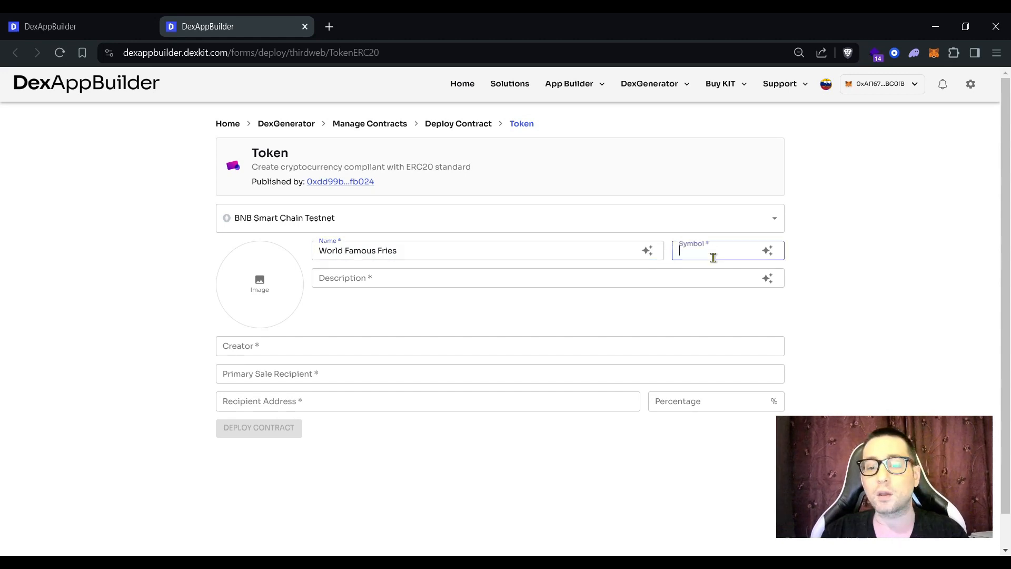
type("WFF")
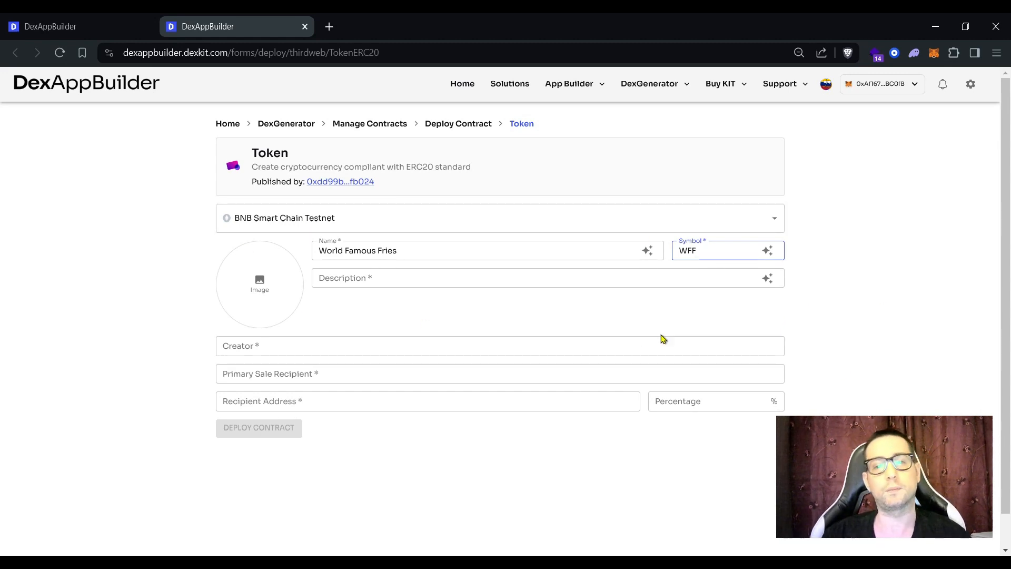
left_click(437, 251)
Step: Paste the prepared sentence into the token description field
left_click(704, 253)
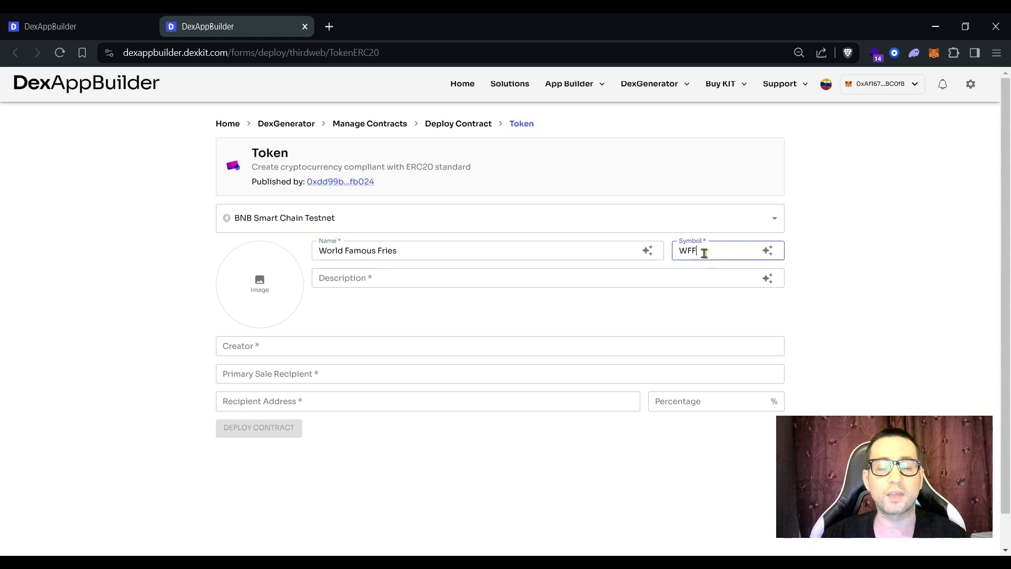
left_click(368, 277)
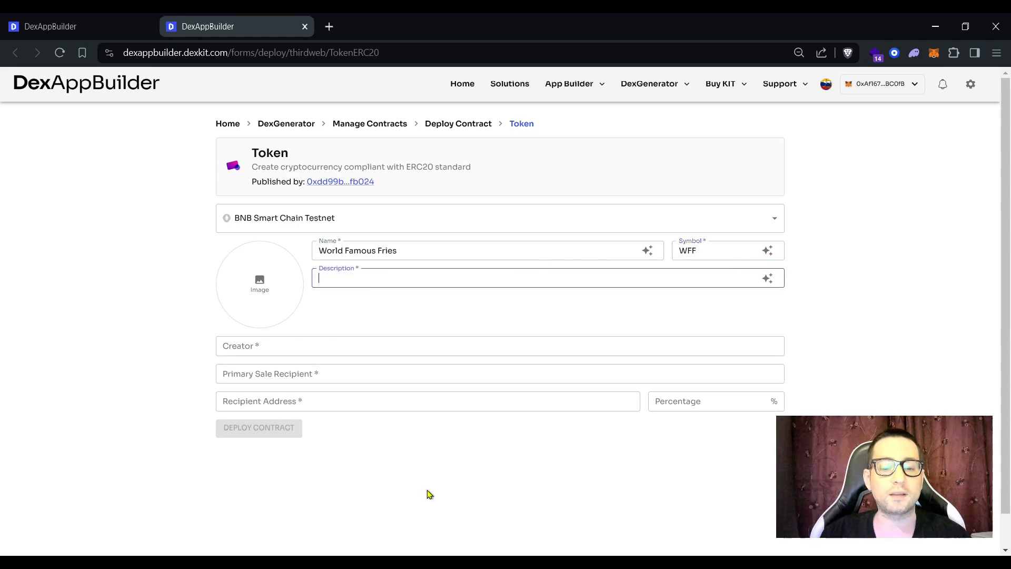
left_click(288, 562)
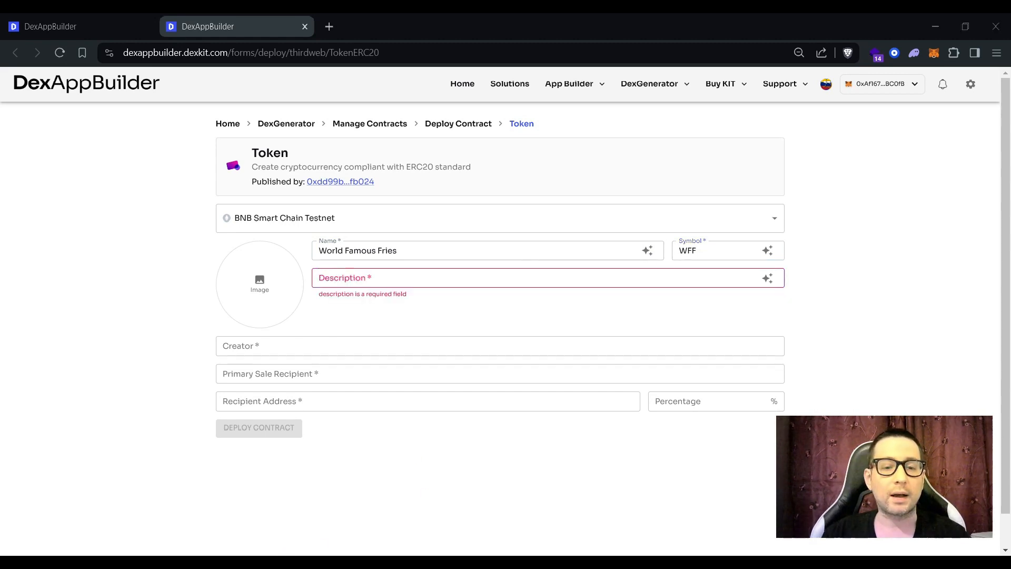
left_click(397, 282)
key("ctrl+v")
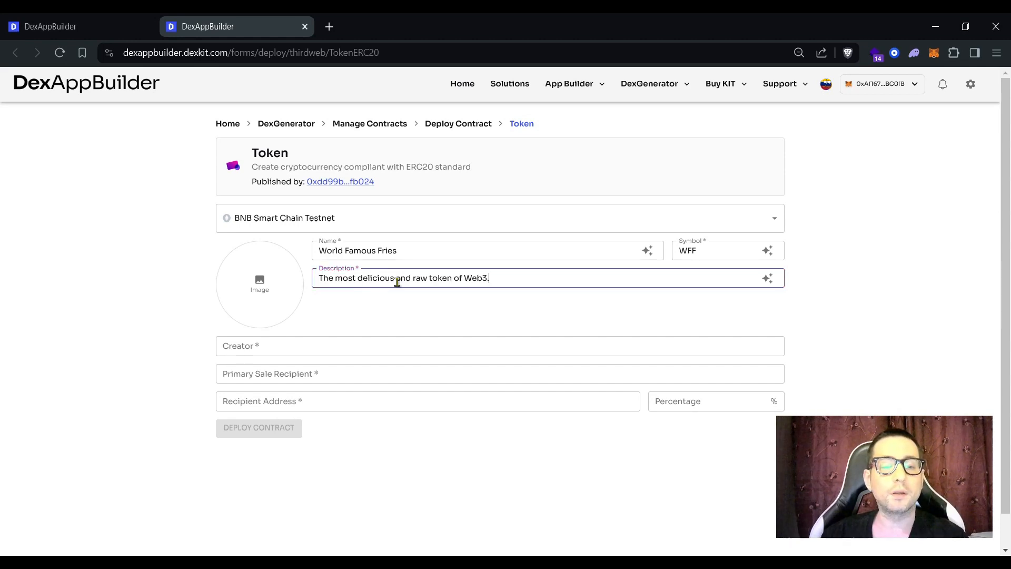
Step: Fix spelling and grammar with AI Completion, using 'The tastiest and purest token of Web3.'
left_click(767, 279)
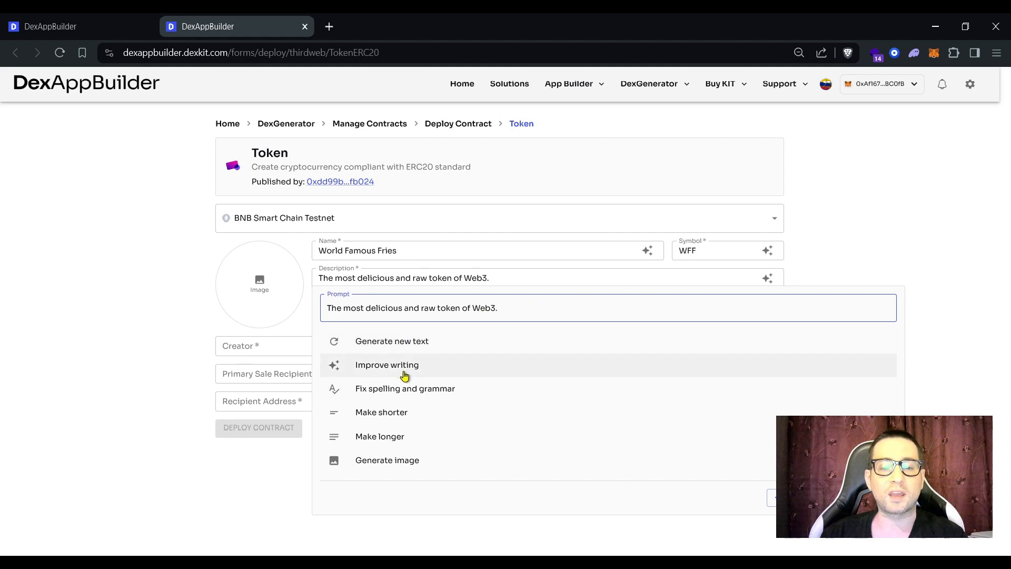
left_click_drag(508, 310, 326, 307)
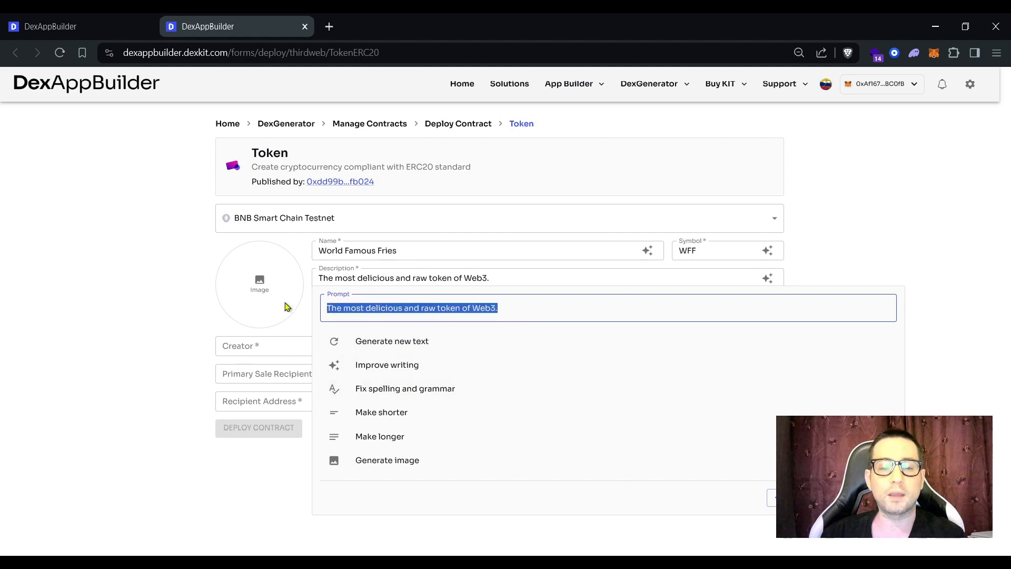
left_click(395, 396)
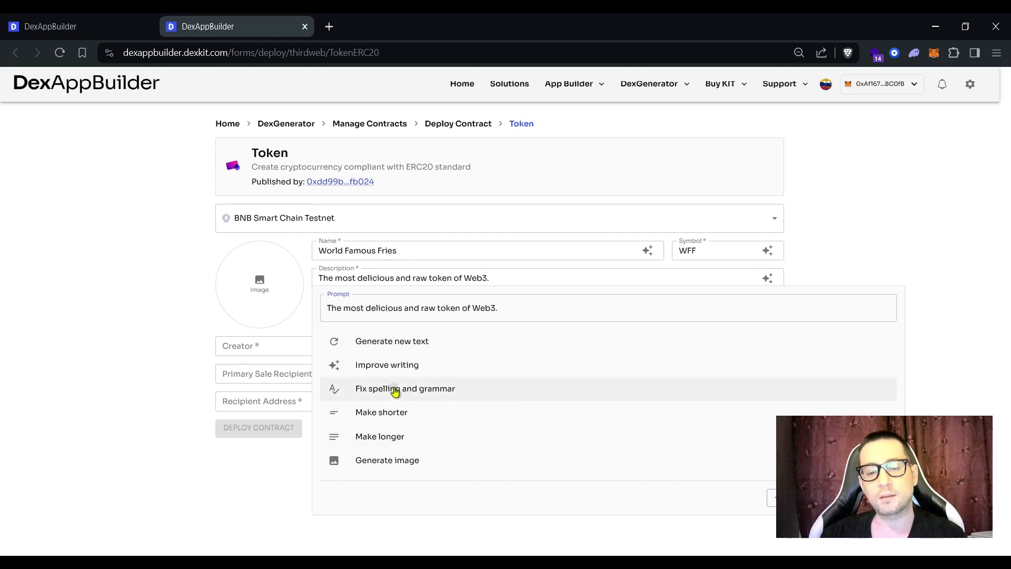
left_click(865, 497)
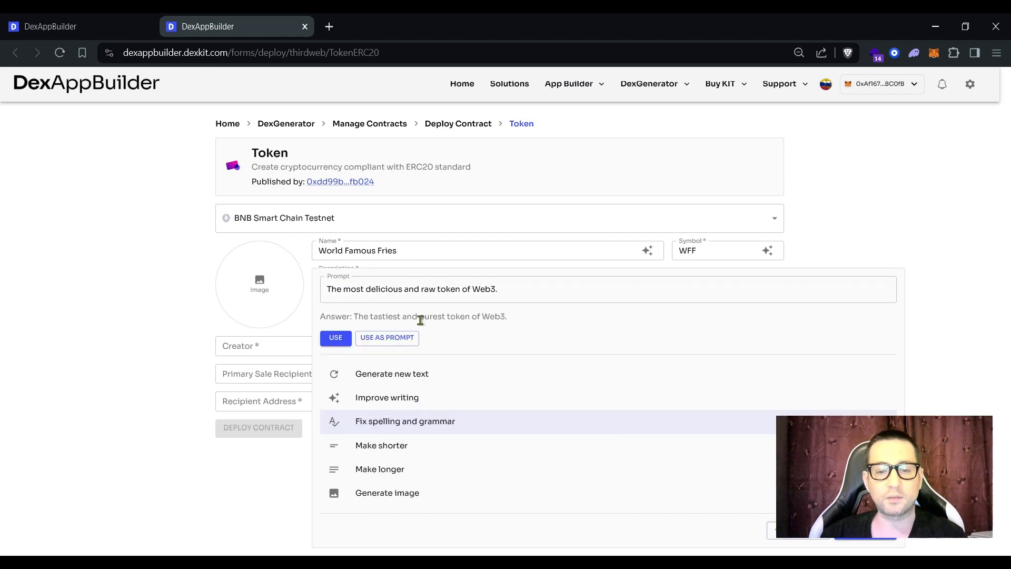
left_click(337, 341)
left_click(318, 347)
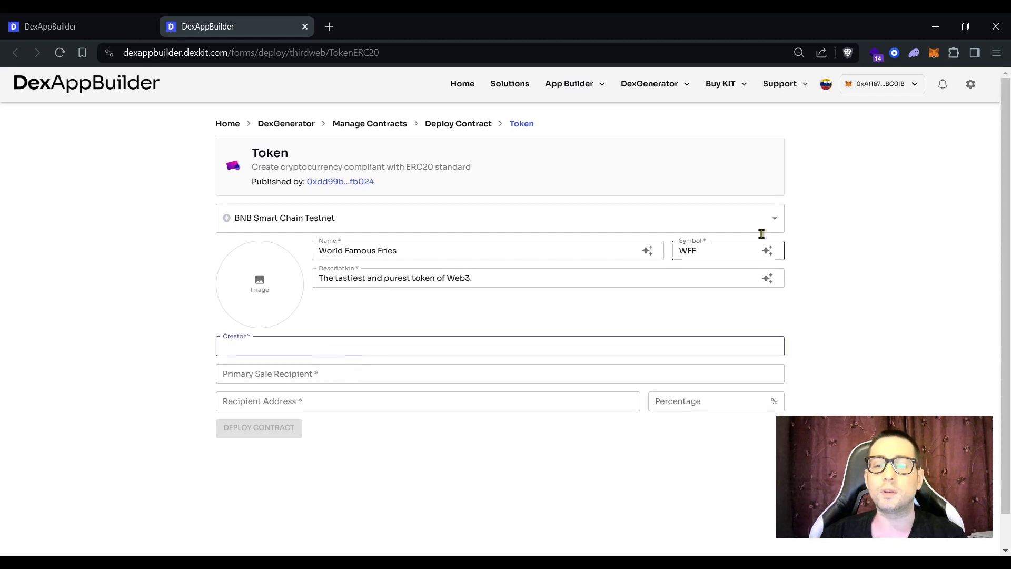
Step: Copy the wallet address from the extension and paste it as the creator address
left_click(935, 60)
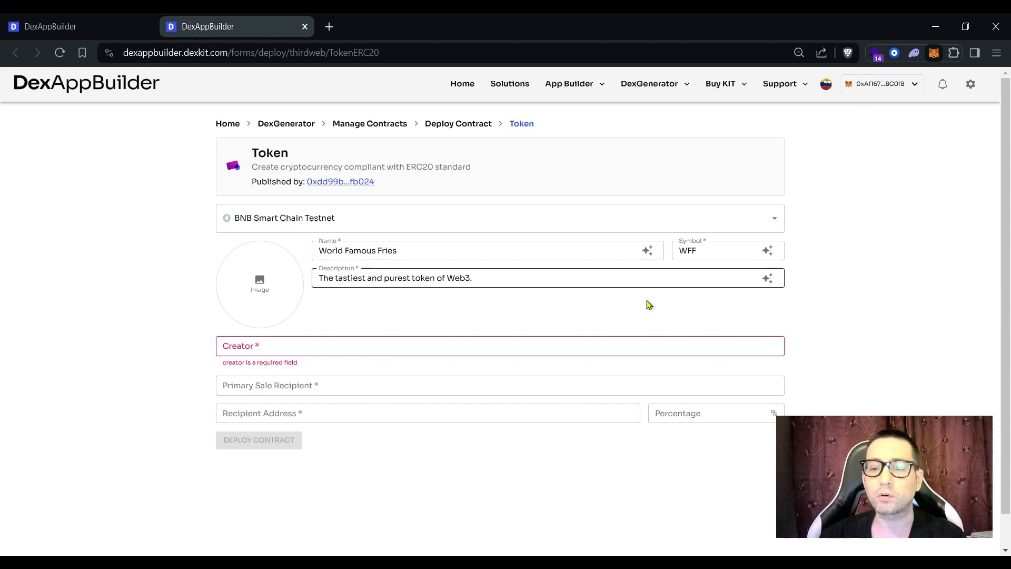
left_click(292, 346)
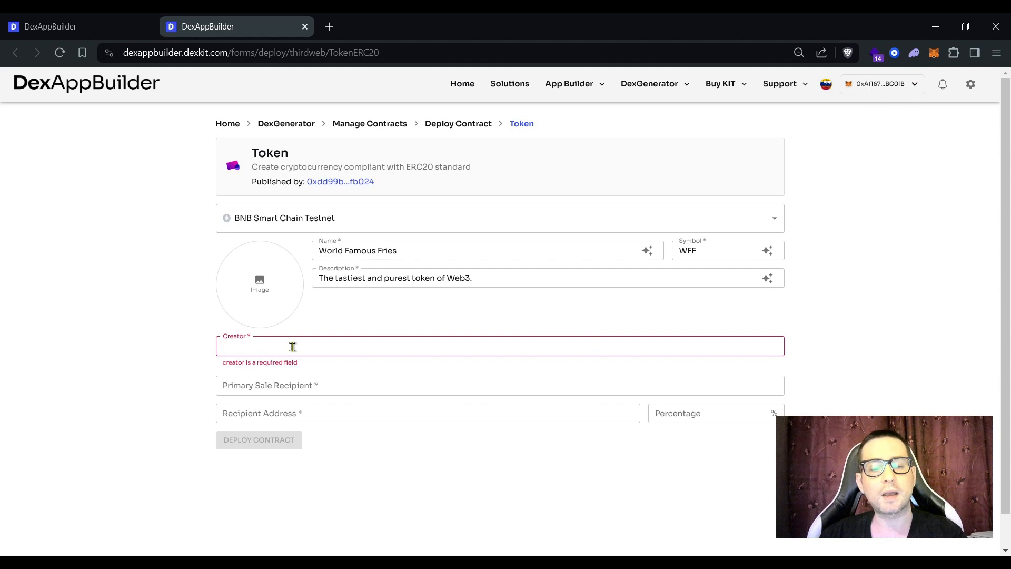
type("0xAf16774D5579bBCbAFb72Df314C17704360BC0fB")
Step: Paste the same wallet address into the Primary Sale Recipient field
left_click(281, 373)
left_click(455, 345)
left_click(314, 376)
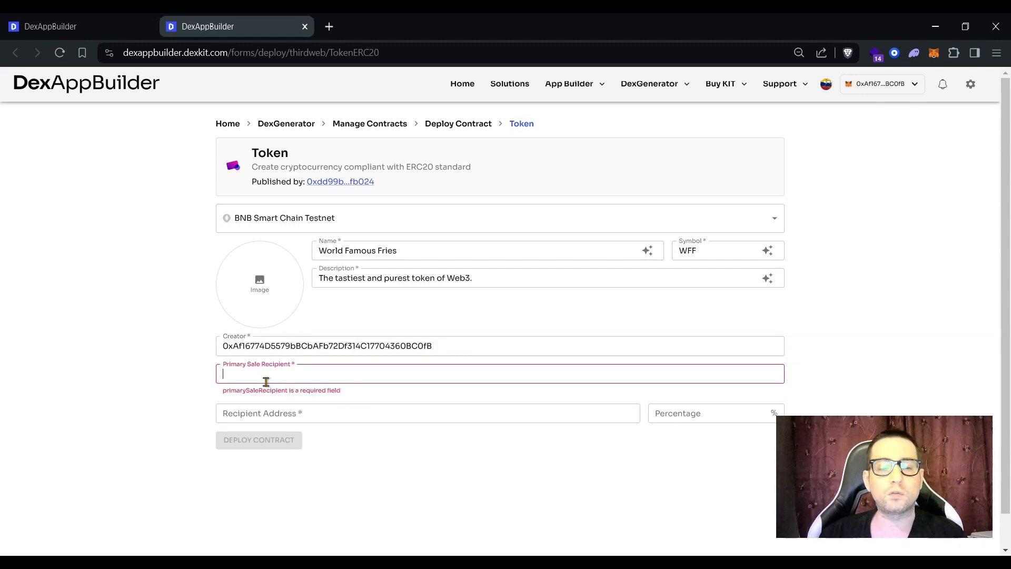
left_click(220, 369)
left_click(291, 367)
left_click(273, 374)
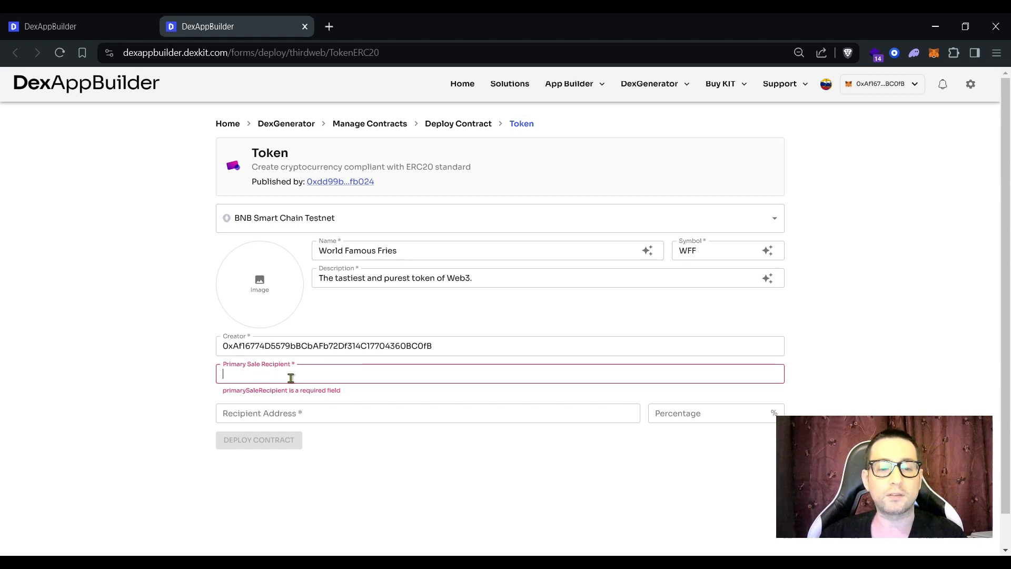
type("0xAf16774D5579bBCbAFb72Df314C17704360BC0fB")
left_click_drag(430, 374, 203, 376)
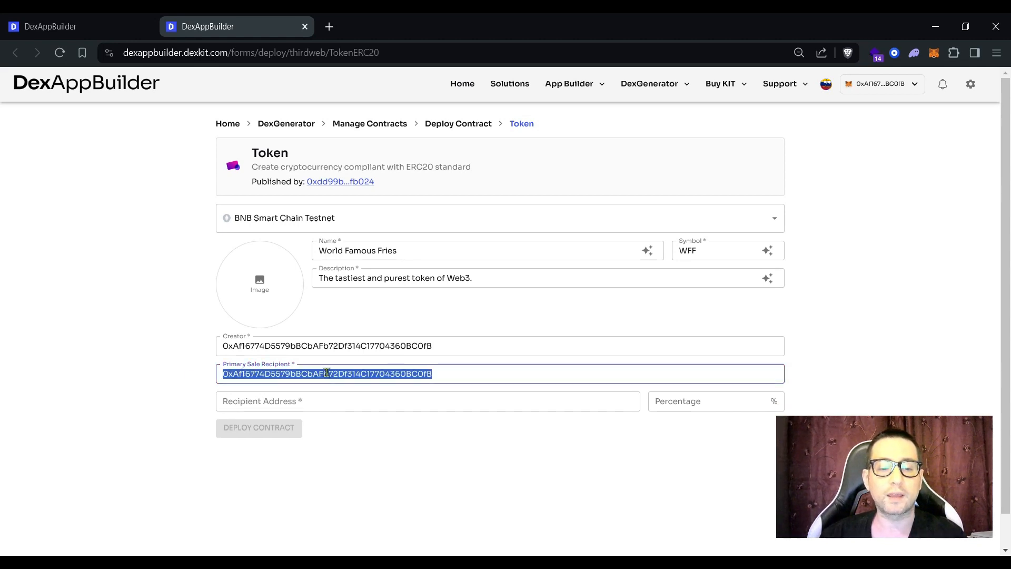
Step: Paste the platform fee recipient address and set the fee percentage to 0.01
left_click(279, 399)
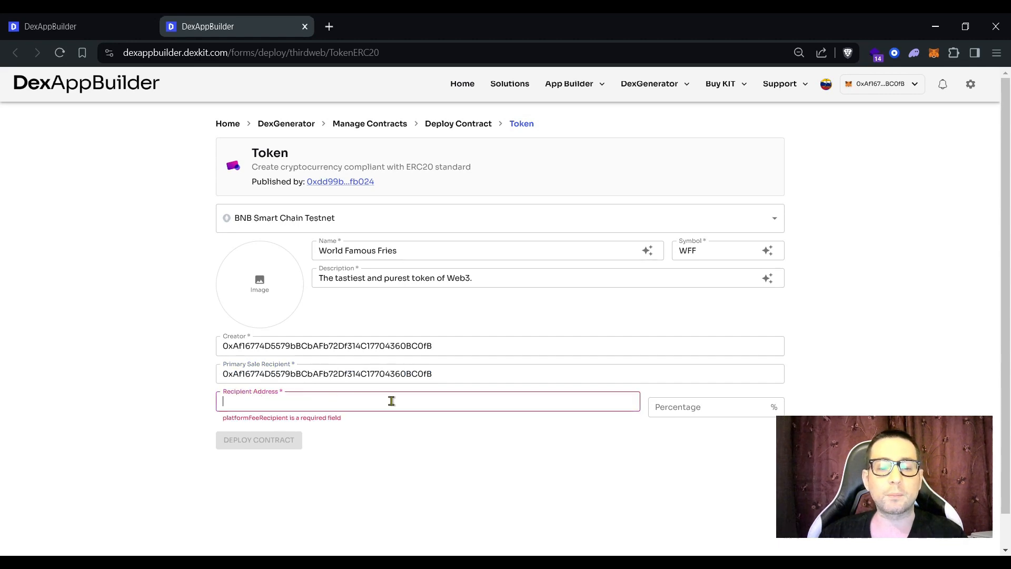
left_click(778, 114)
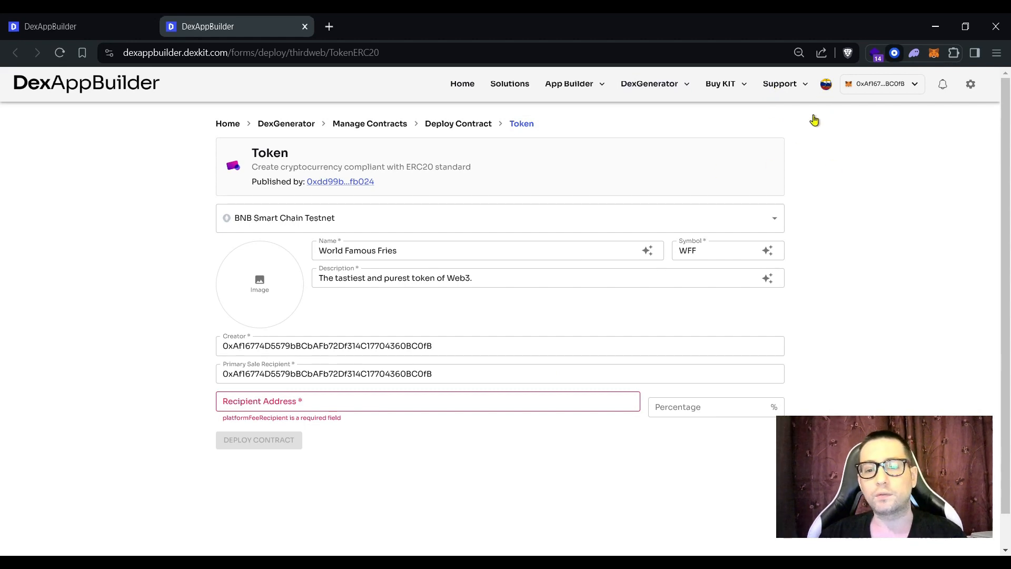
left_click(299, 402)
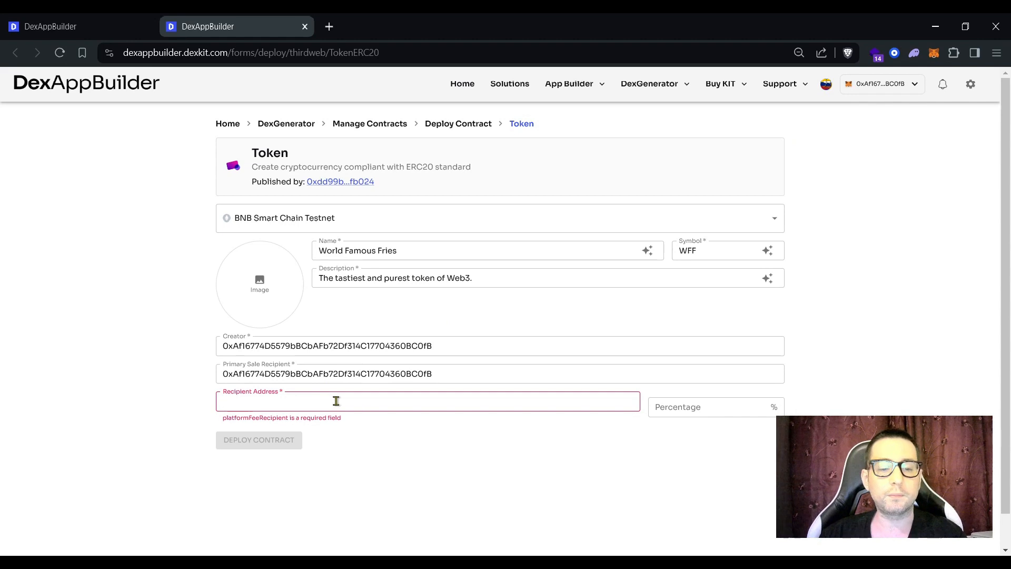
type("0xa4B2815B66ca21B681d2e1C25a9A54ced751A2e3")
left_click(709, 405)
type("0")
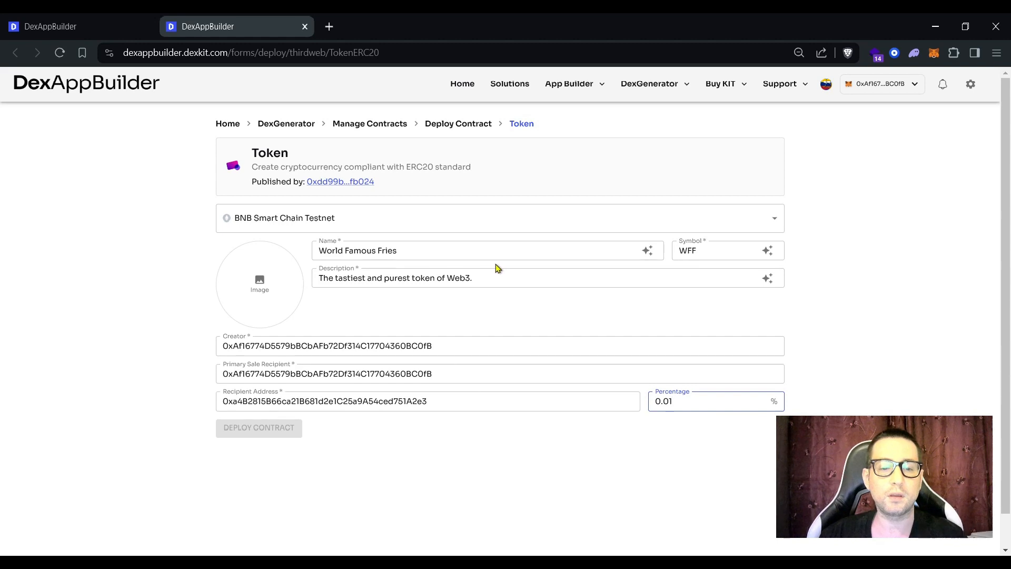
Step: Set the fries image from the Gallery as the token logo and deploy the WFF contract
left_click(266, 289)
left_click(265, 266)
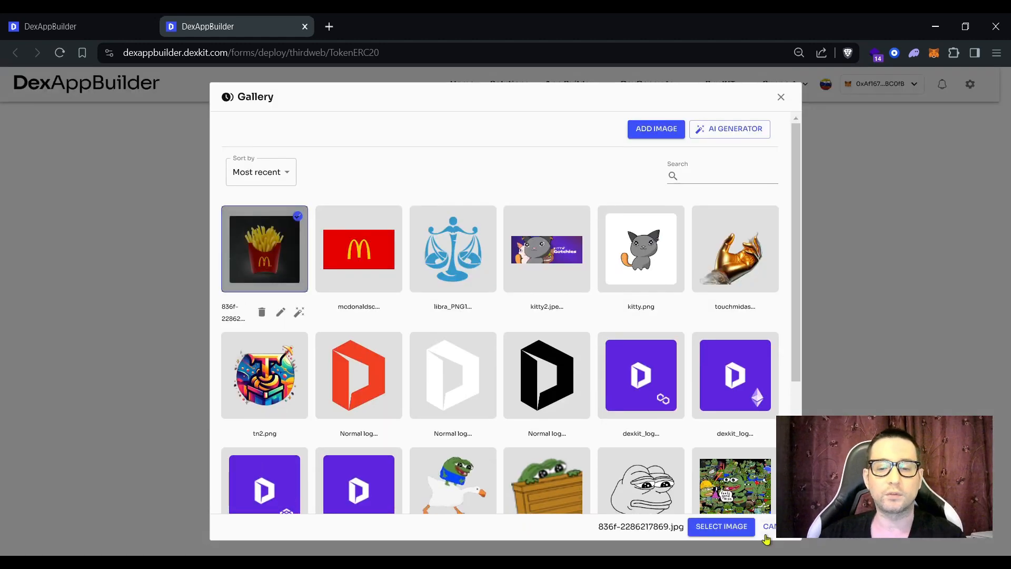
left_click(728, 528)
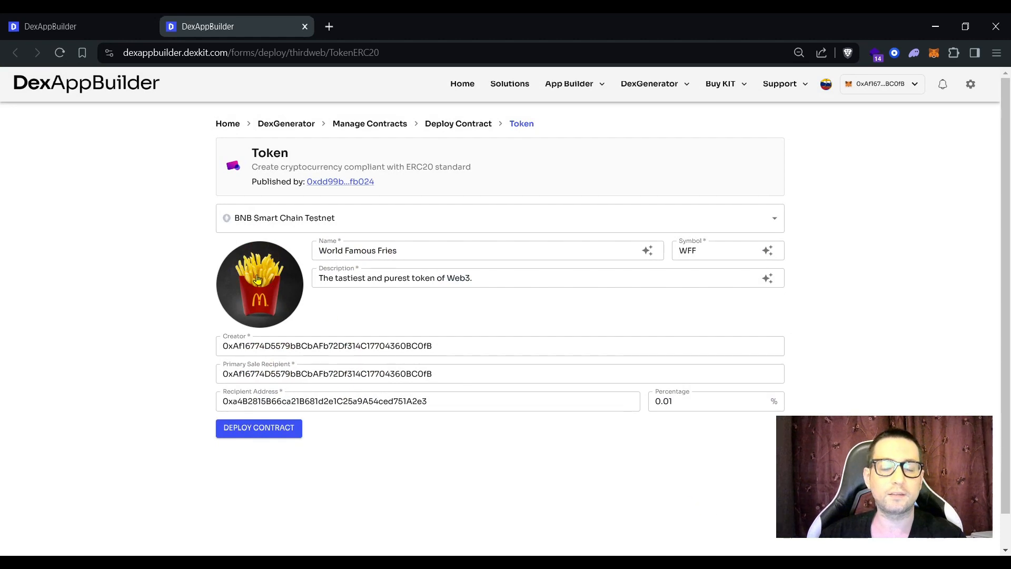
left_click(255, 436)
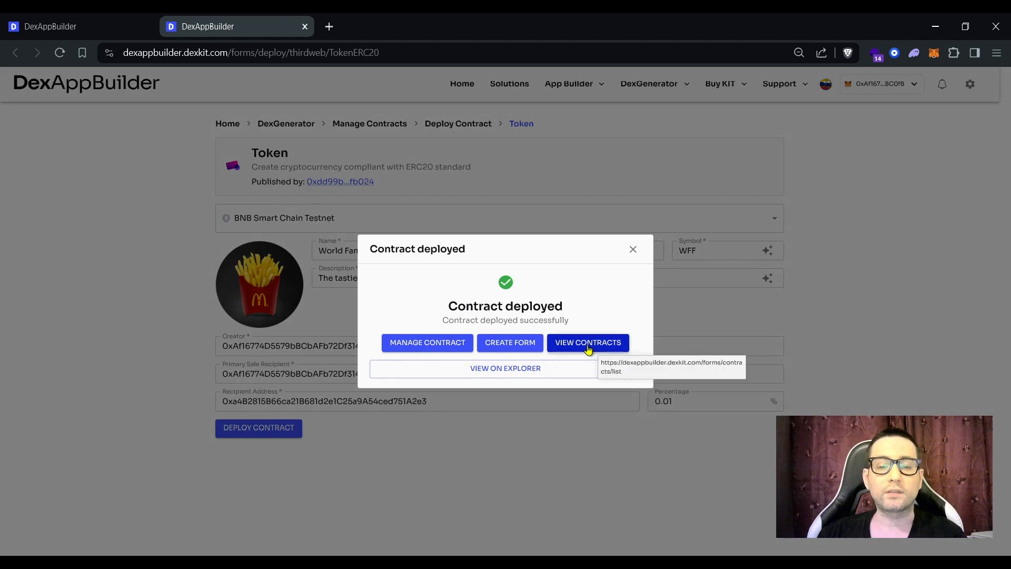
Step: Open the deployed contract on BscScan and review its verified TokenERC20 source code
left_click(519, 378)
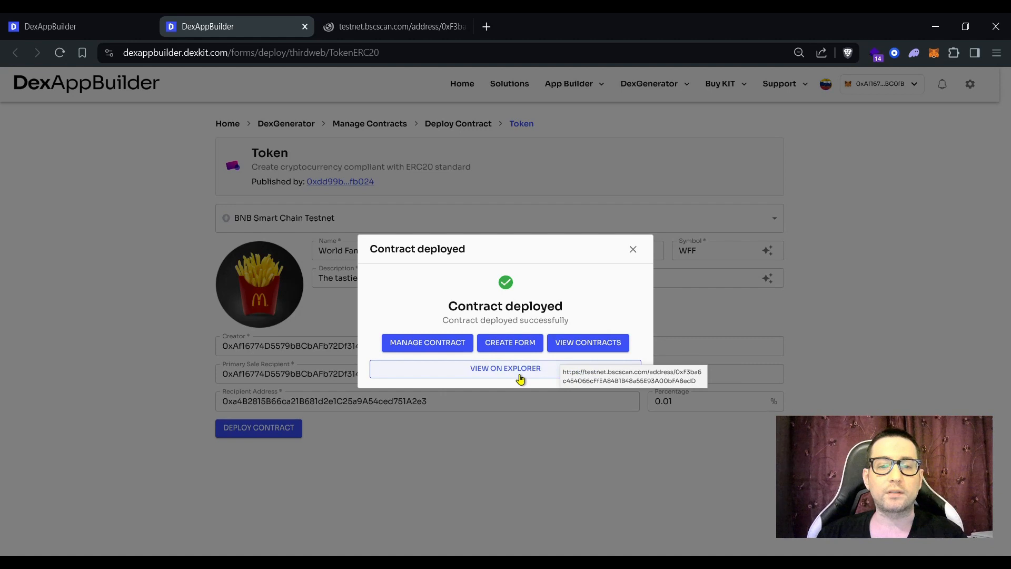
left_click(375, 25)
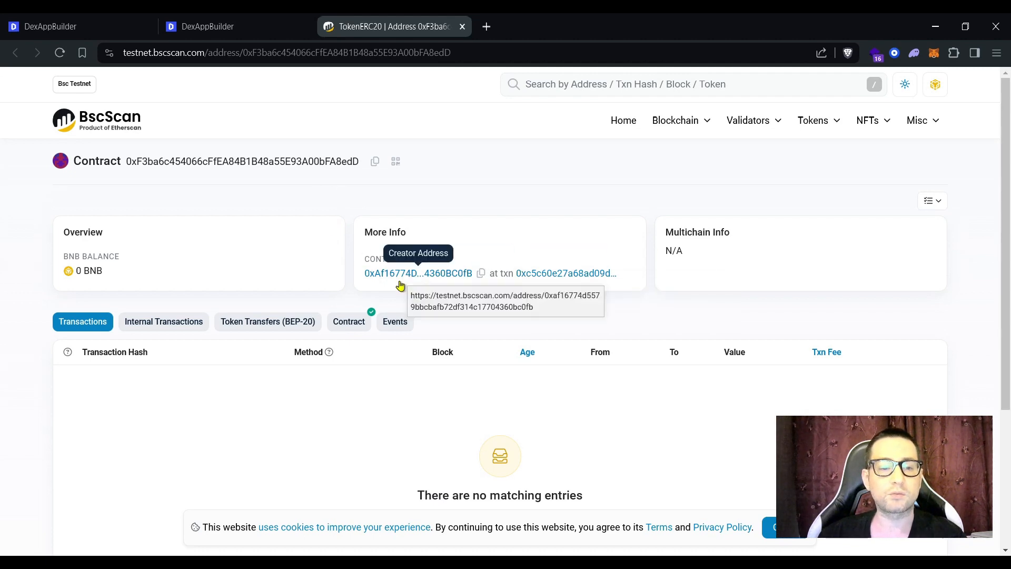
left_click(350, 326)
scroll(294, 351, "down", 2)
left_click_drag(279, 346, 210, 347)
scroll(327, 343, "down", 2)
scroll(487, 431, "down", 9)
scroll(514, 417, "down", 8)
scroll(513, 417, "up", 13)
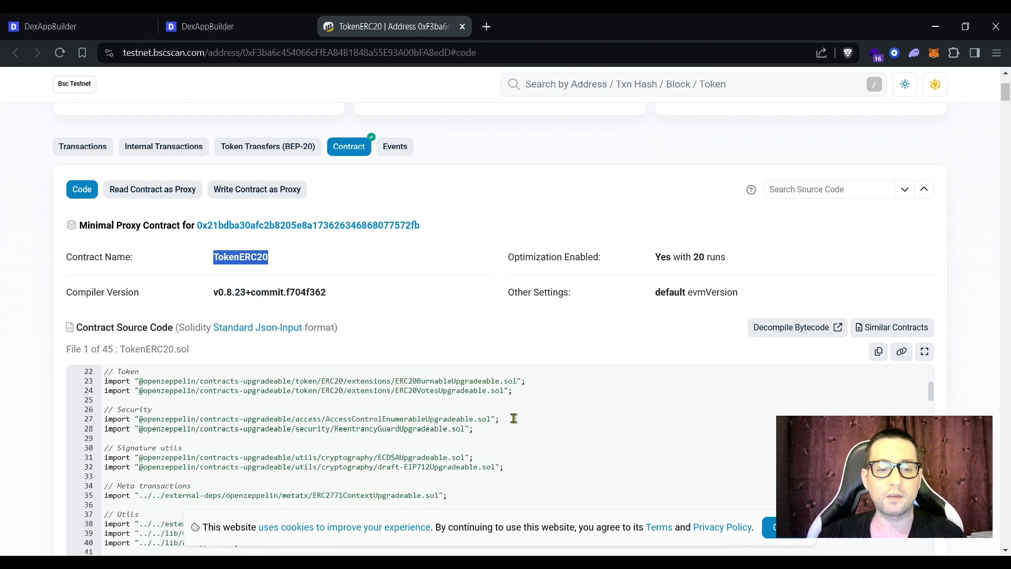
scroll(513, 418, "up", 5)
left_click_drag(456, 484, 92, 419)
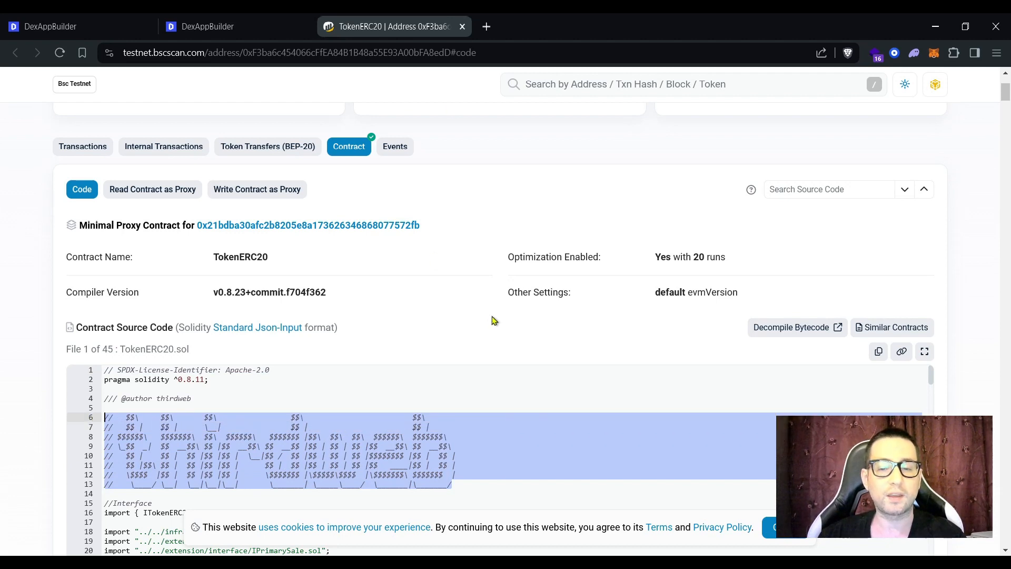
left_click(235, 30)
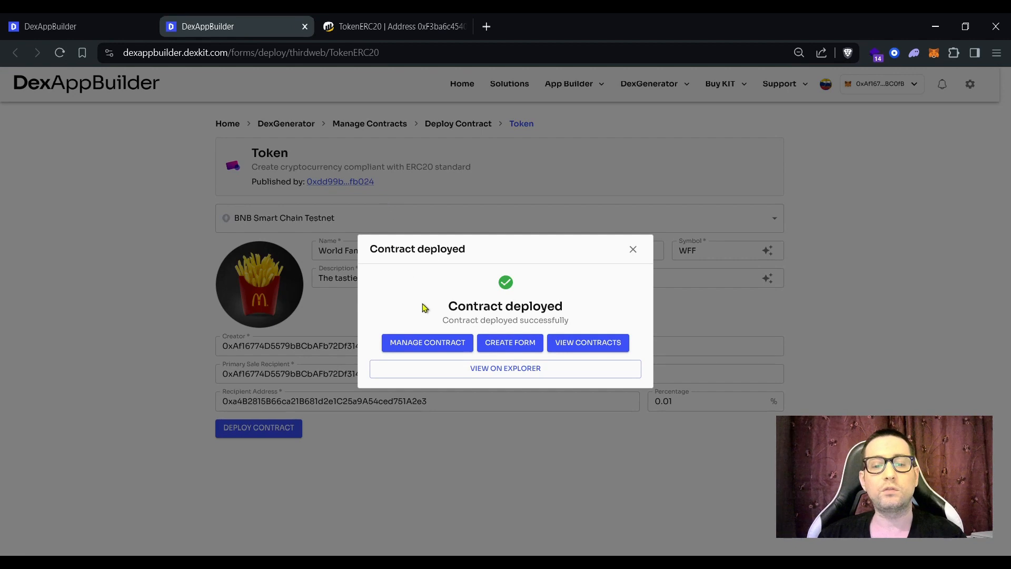
Step: Open the World Famous Fries management page and review its name, description and contract address
left_click(427, 349)
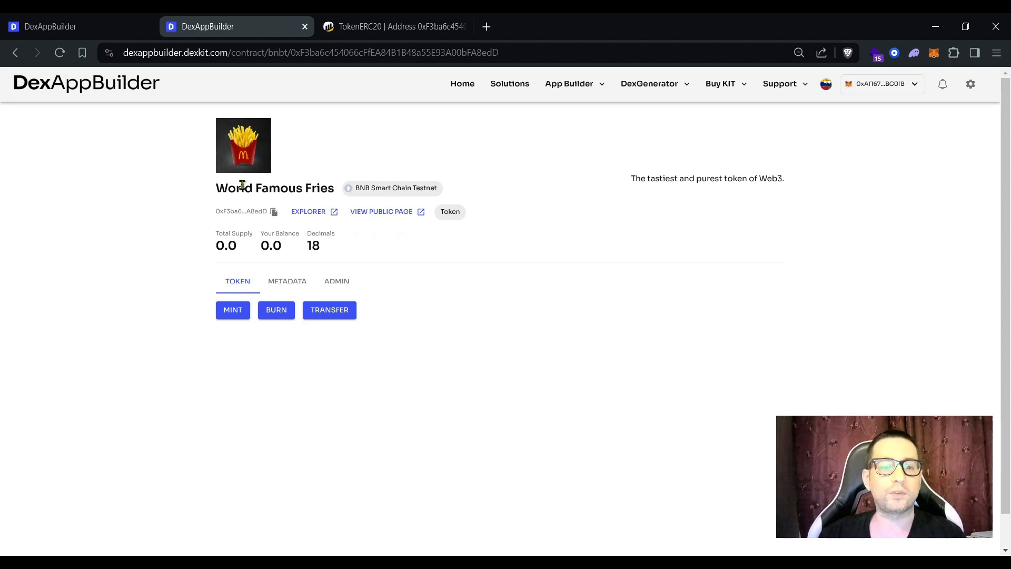
left_click_drag(220, 191, 331, 187)
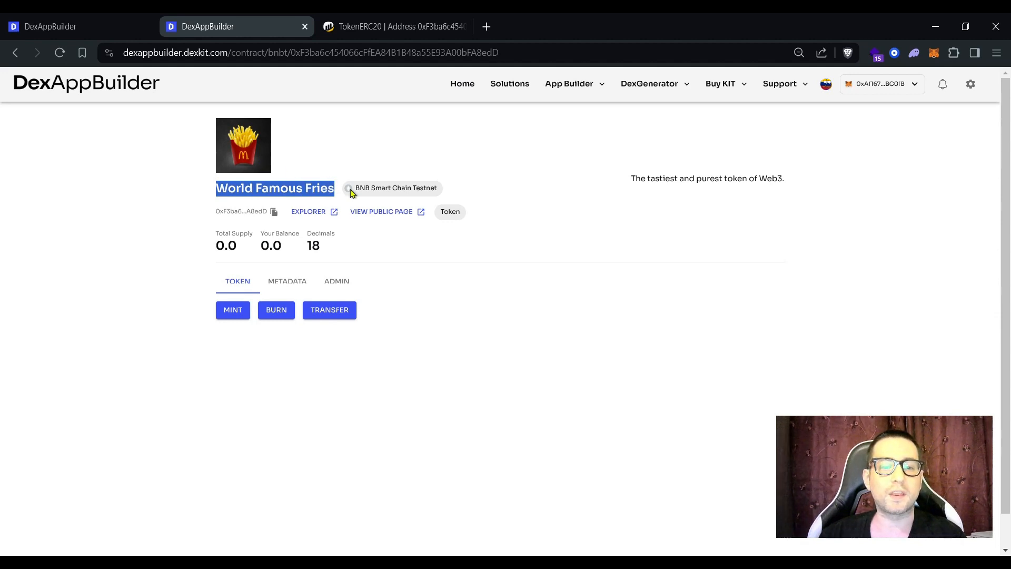
left_click_drag(635, 180, 702, 181)
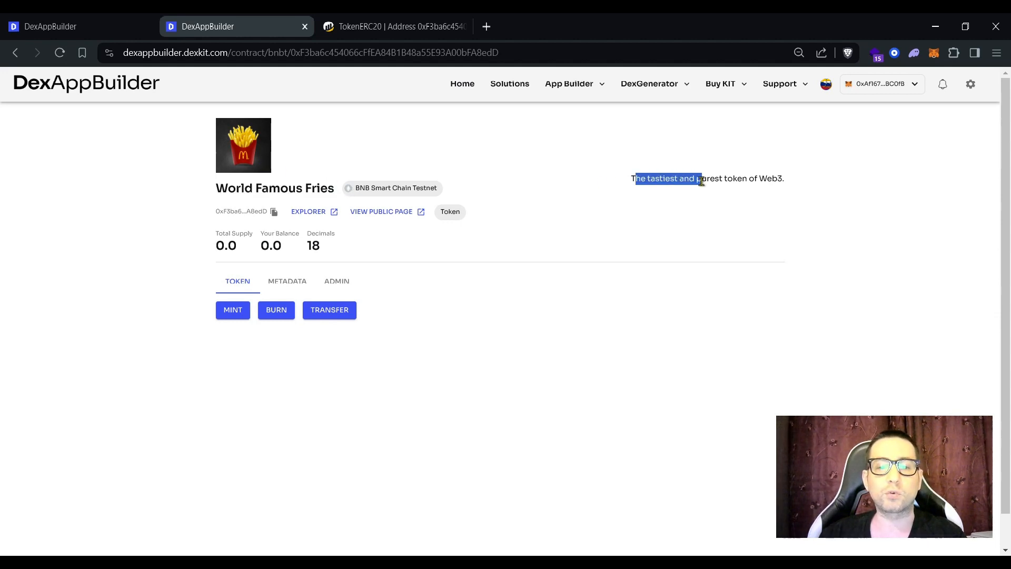
left_click_drag(216, 211, 254, 210)
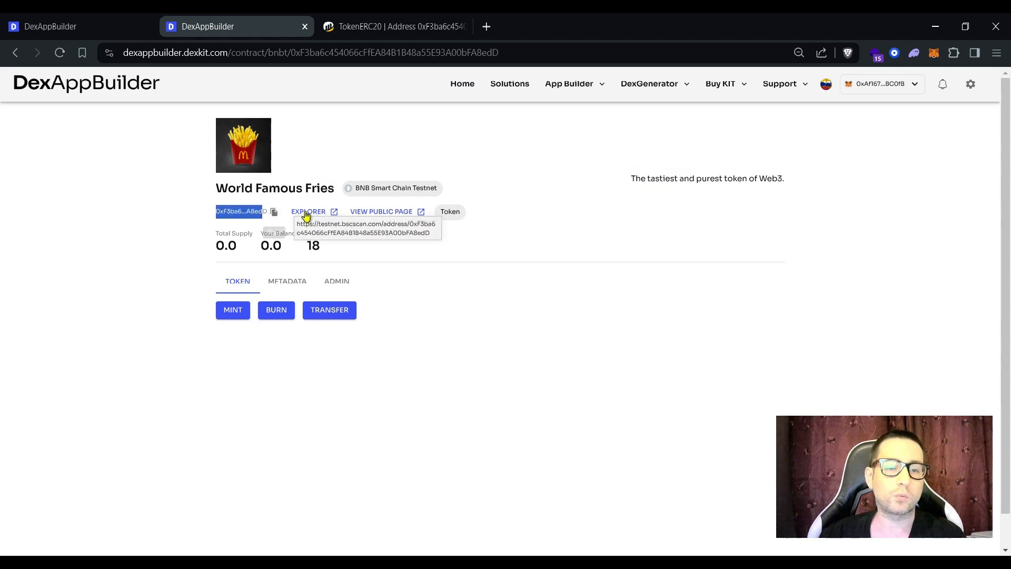
Step: Open the token's public page in a new tab beside the management tab
left_click(390, 217)
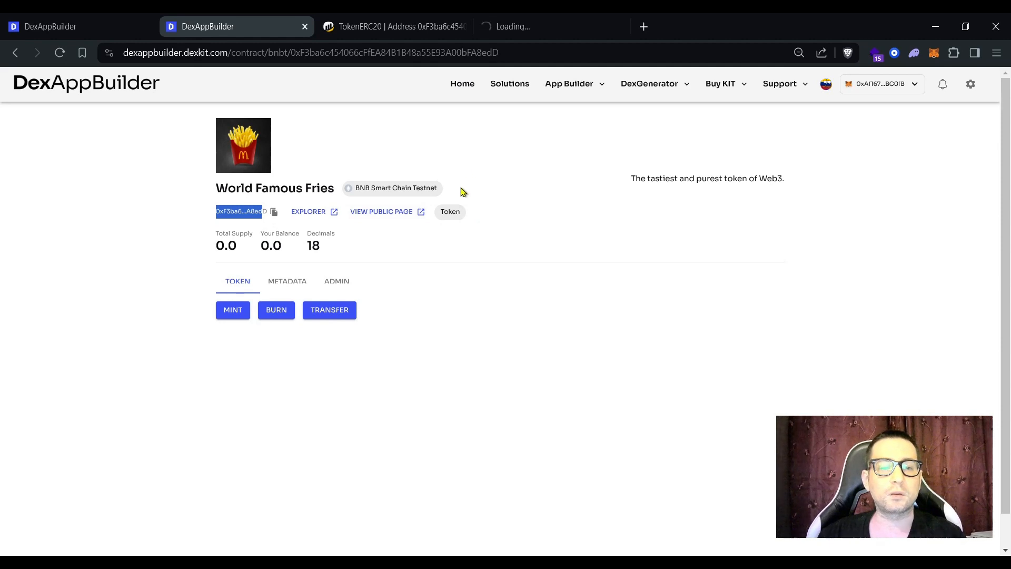
left_click_drag(535, 30, 390, 27)
left_click(252, 25)
Step: Toggle the public page's Trade widget between SELL and BUY, then return to the management tab
left_click(369, 27)
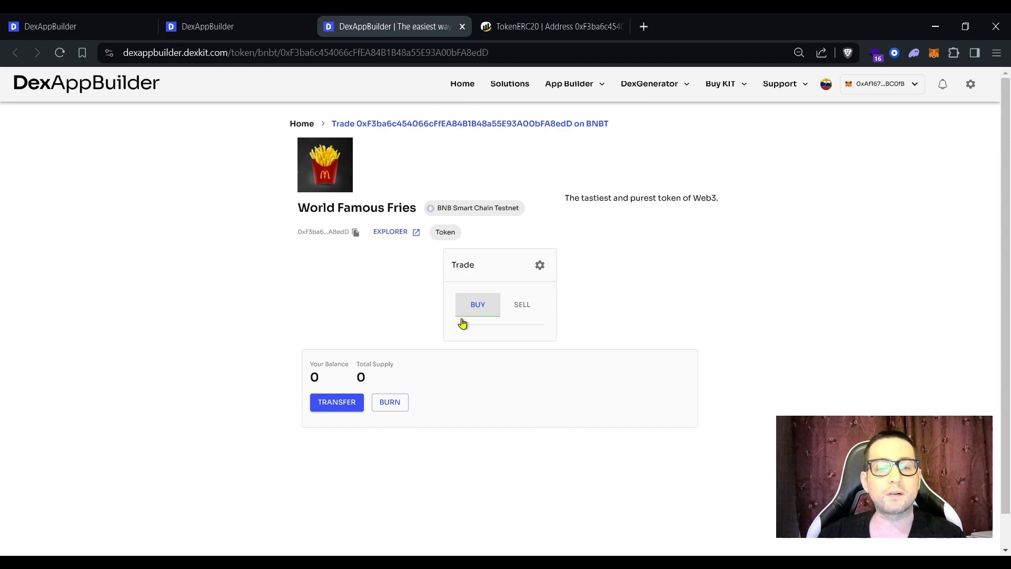
left_click(521, 310)
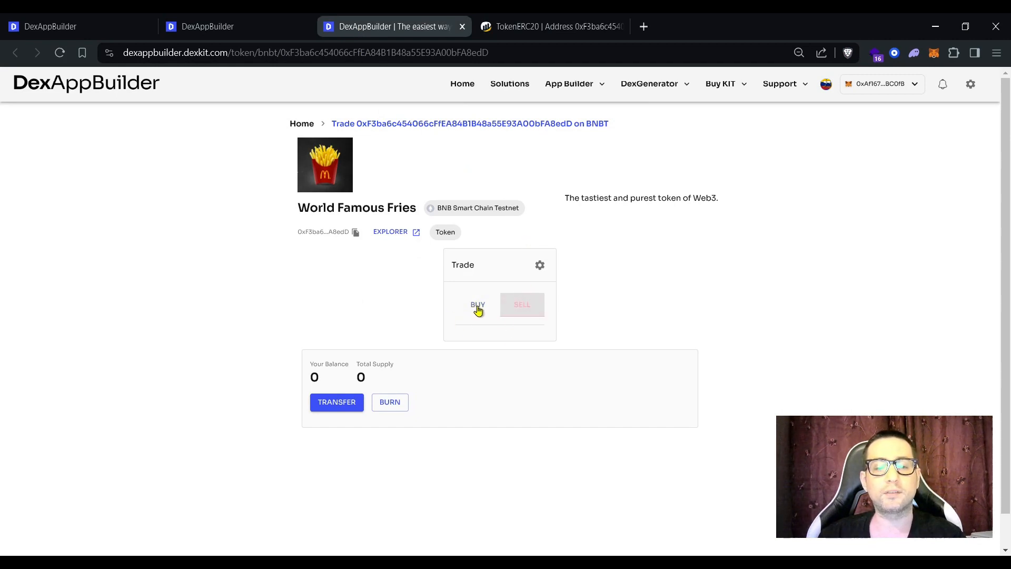
left_click(478, 307)
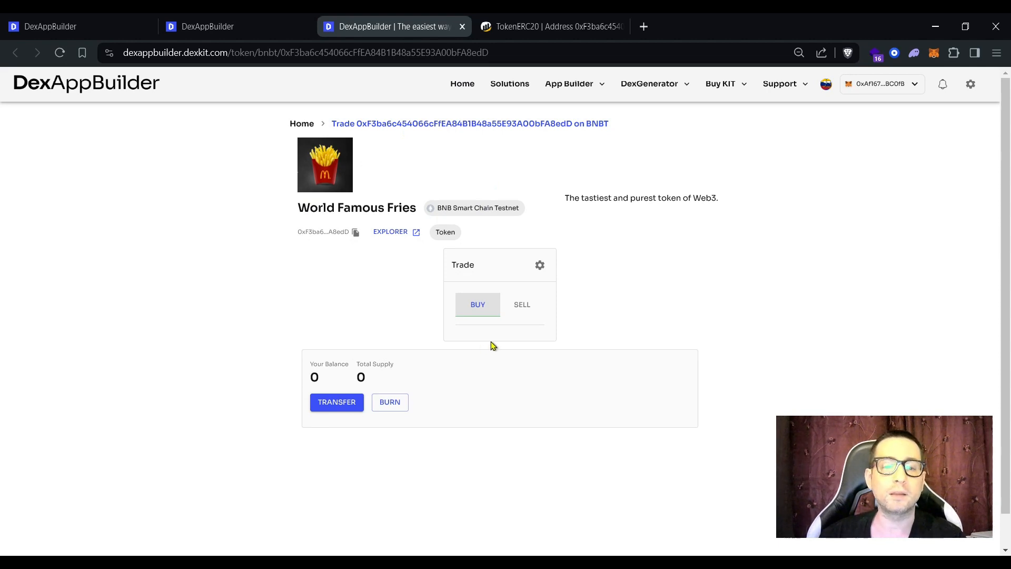
left_click(262, 30)
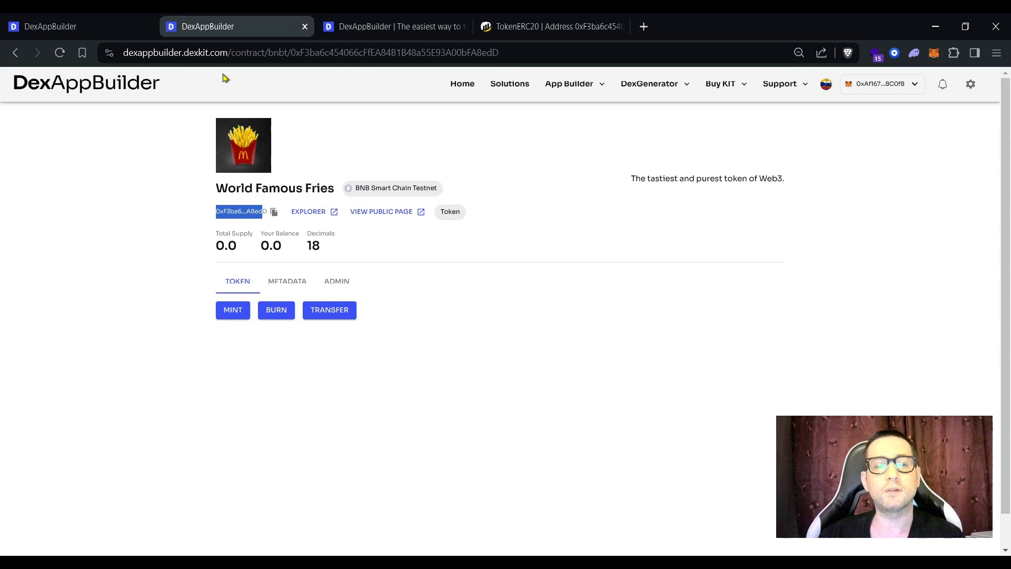
Step: Review the METADATA settings and image gallery without changes, then open the ADMIN section
left_click(382, 315)
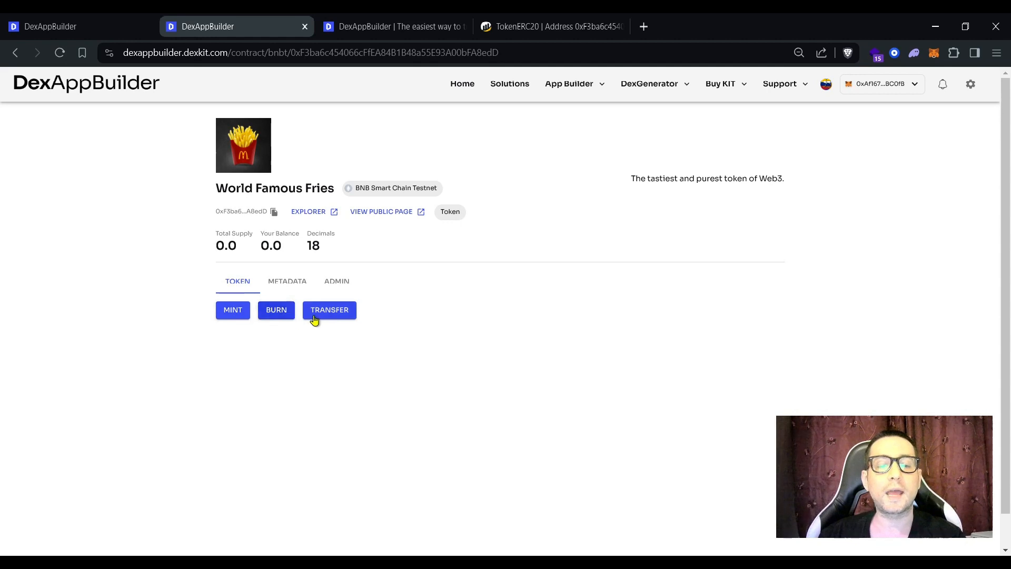
left_click(287, 282)
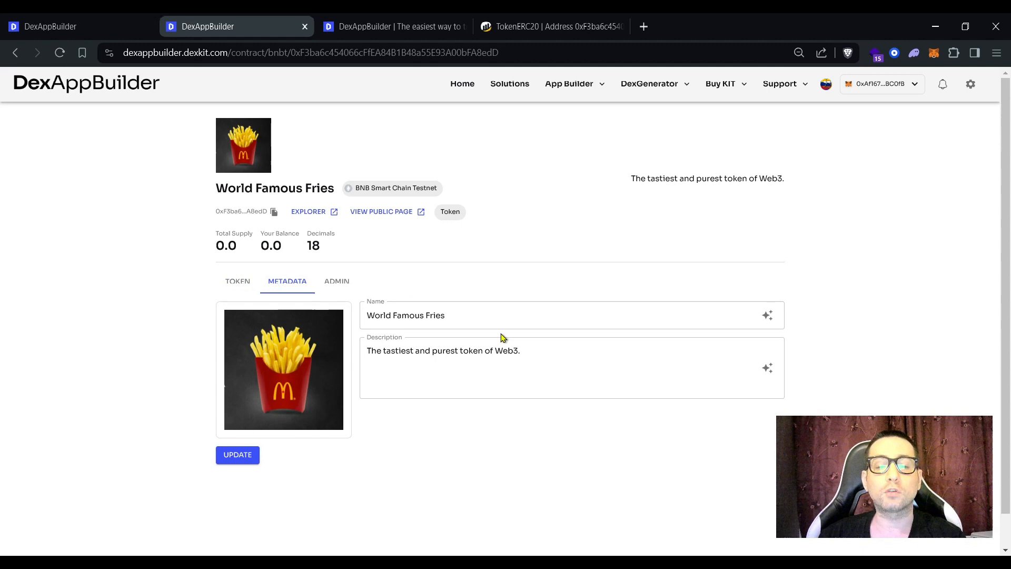
left_click(542, 348)
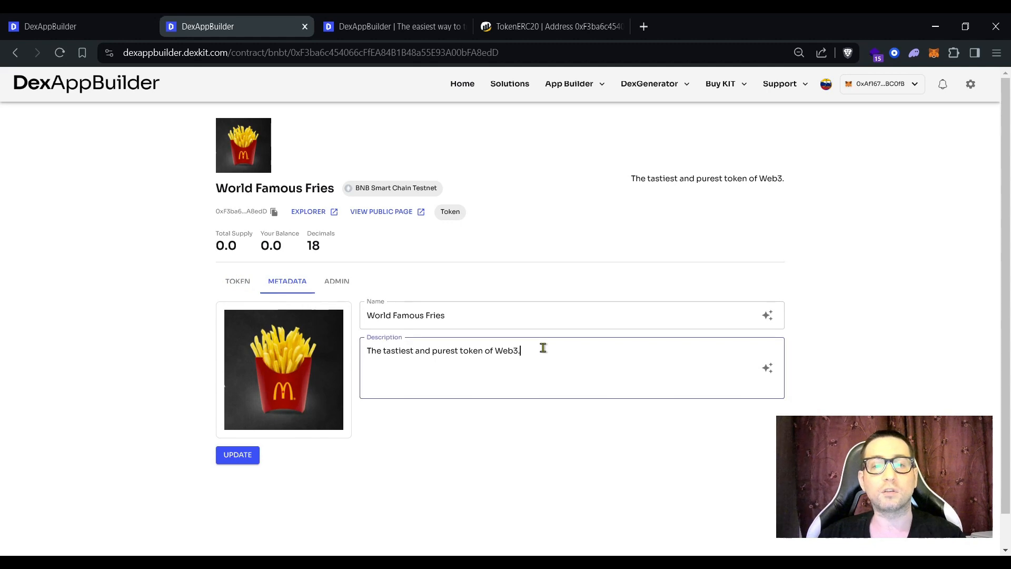
left_click(294, 377)
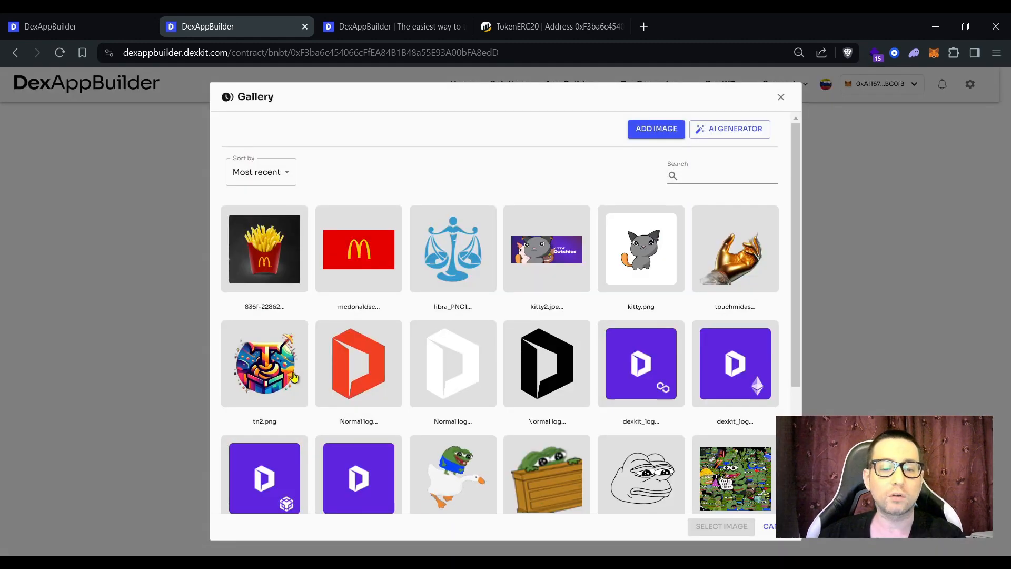
left_click(780, 98)
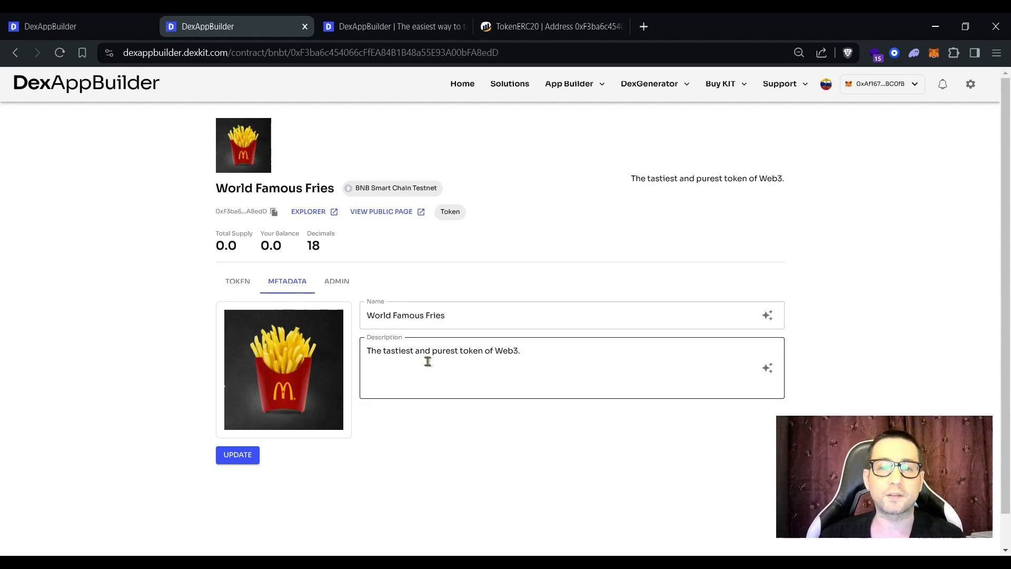
left_click(330, 283)
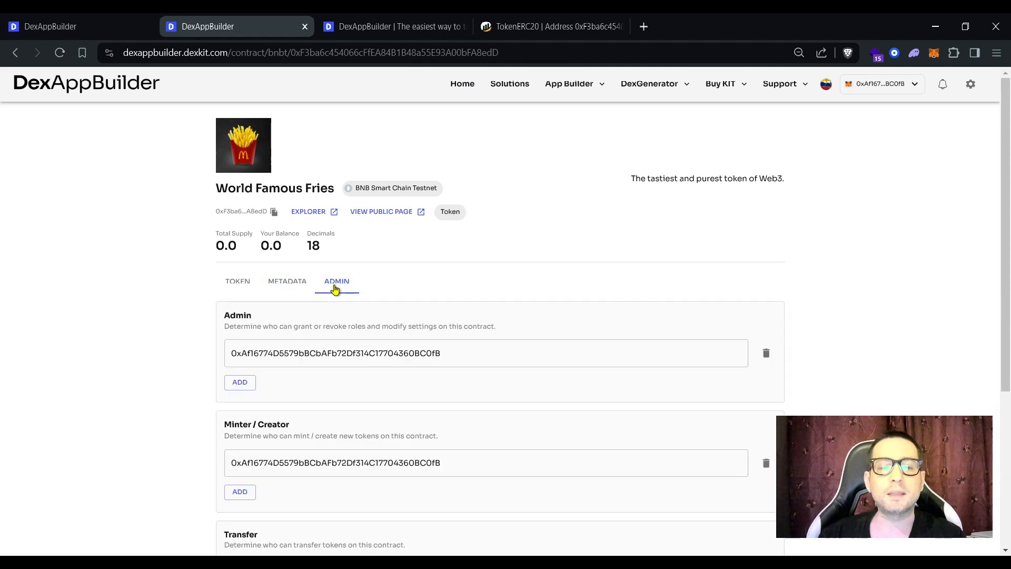
Step: Review the Admin role description and current admin address, then add another admin entry
scroll(486, 313, "down", 2)
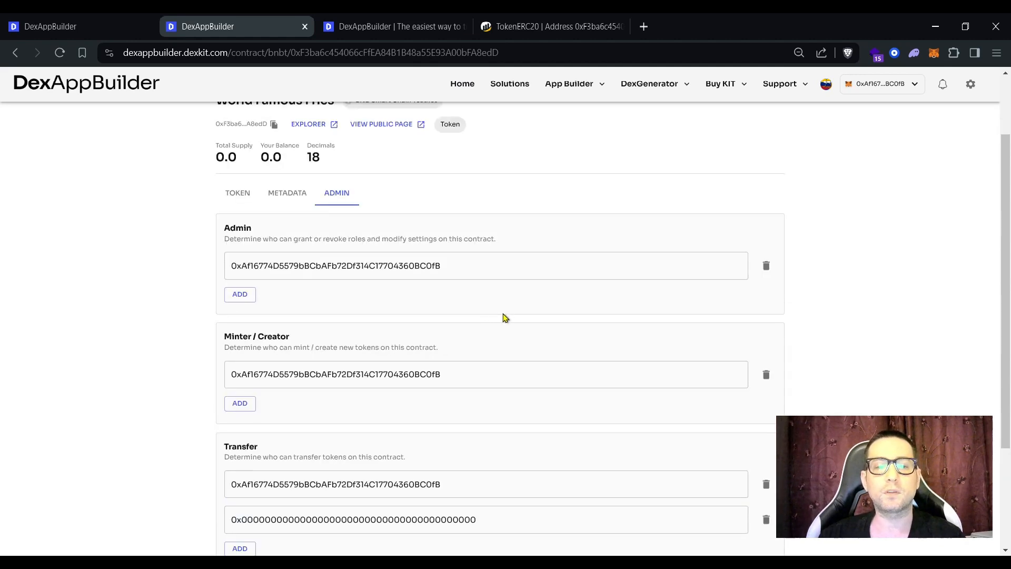
scroll(502, 316, "up", 2)
scroll(503, 318, "down", 2)
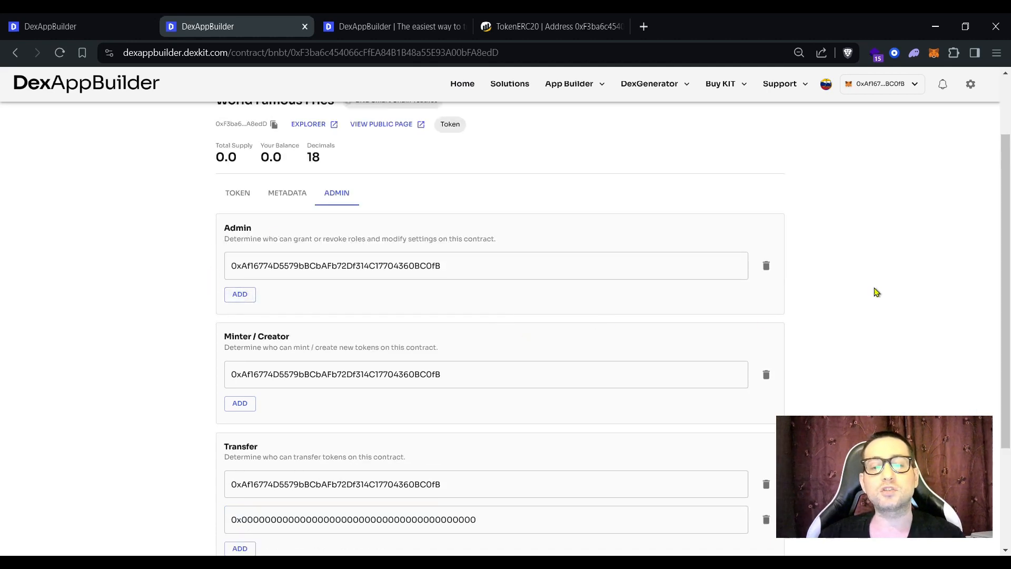
left_click_drag(224, 239, 226, 184)
scroll(376, 240, "down", 2)
left_click(501, 151)
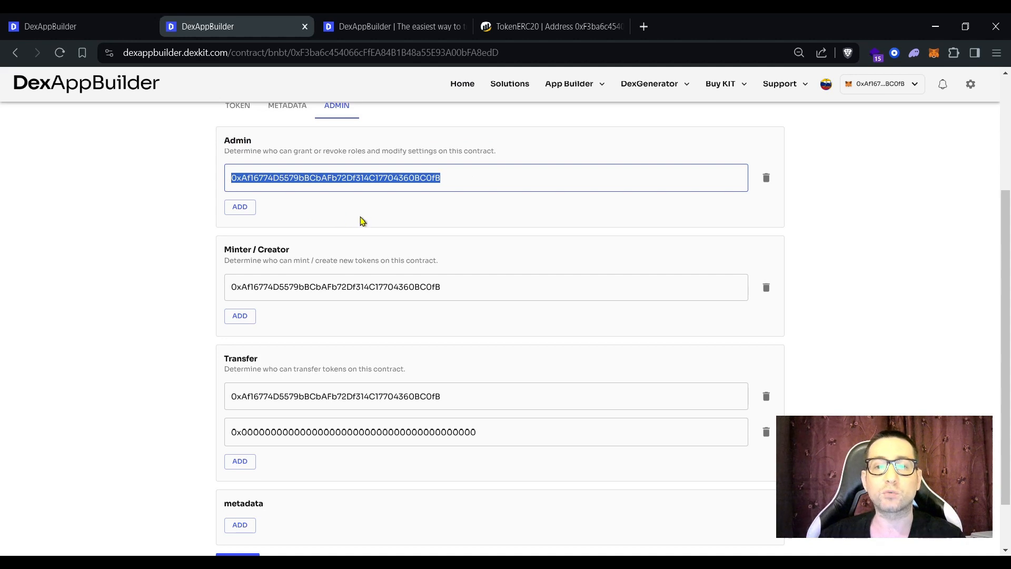
scroll(412, 254, "up", 2)
left_click(808, 306)
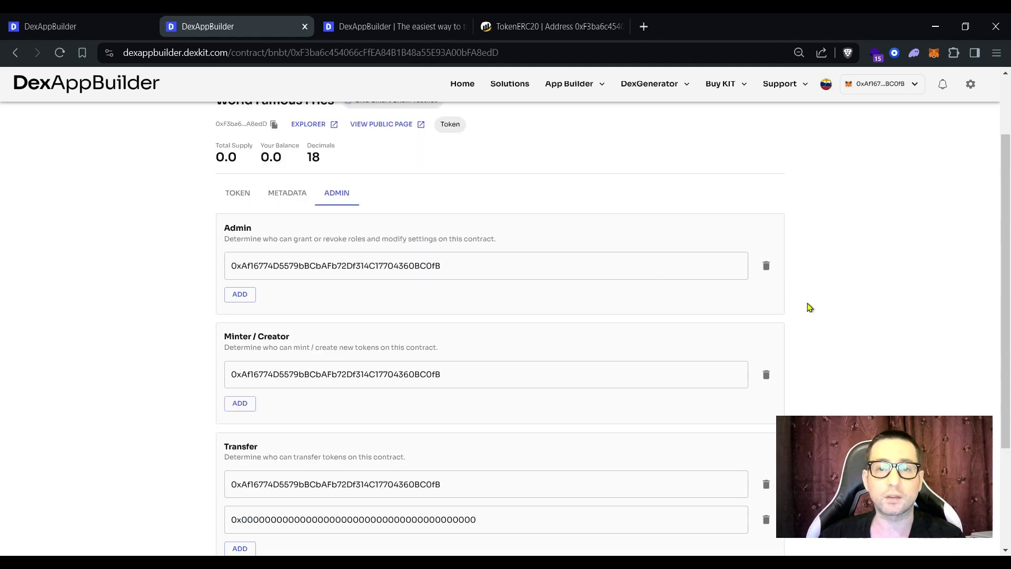
left_click(241, 295)
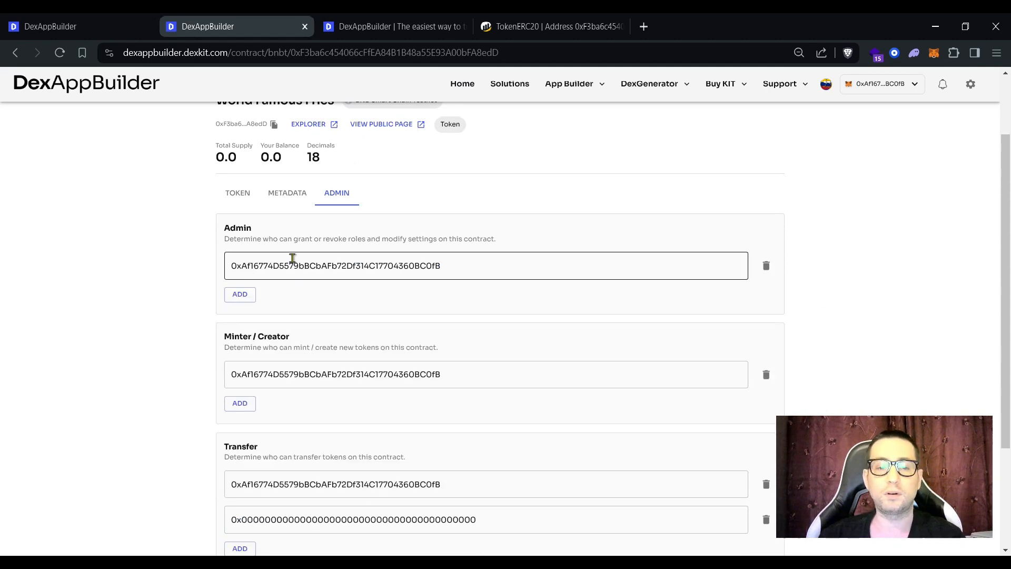
scroll(345, 264, "down", 2)
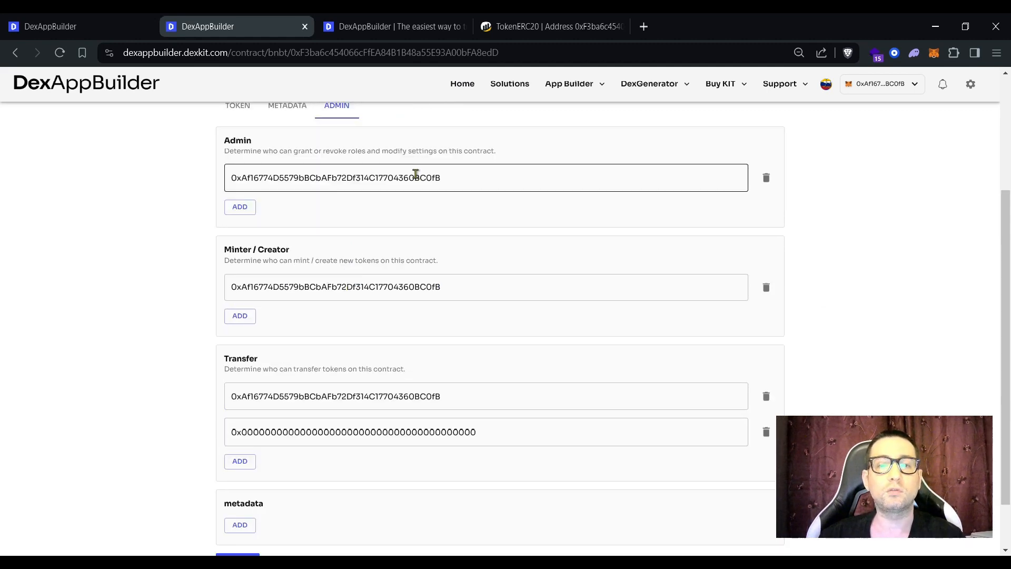
Step: Review the Minter / Creator role and its address, adding then removing an empty minter entry
left_click_drag(224, 249, 228, 289)
left_click(267, 289)
left_click(239, 319)
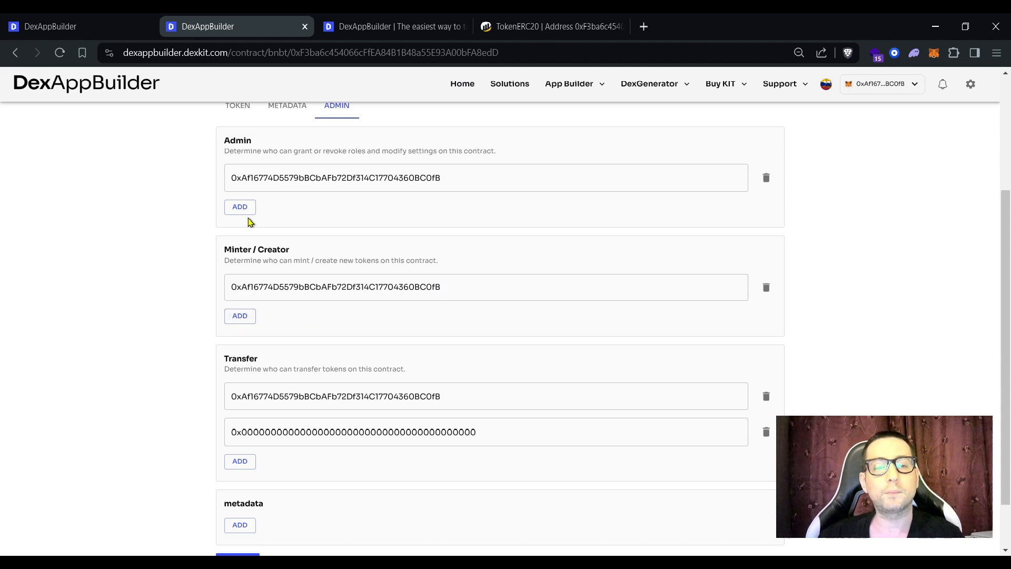
left_click(240, 316)
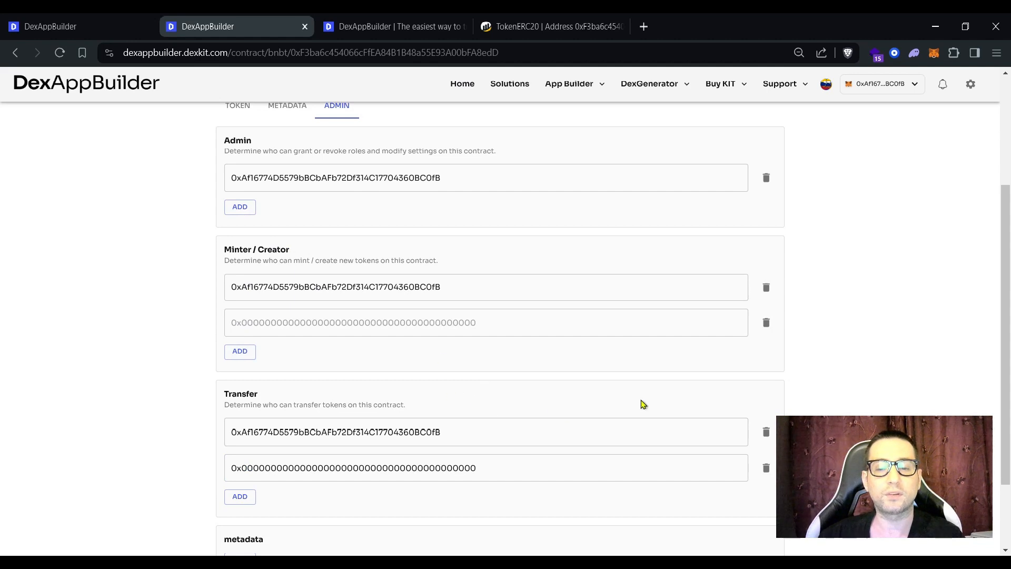
left_click(766, 323)
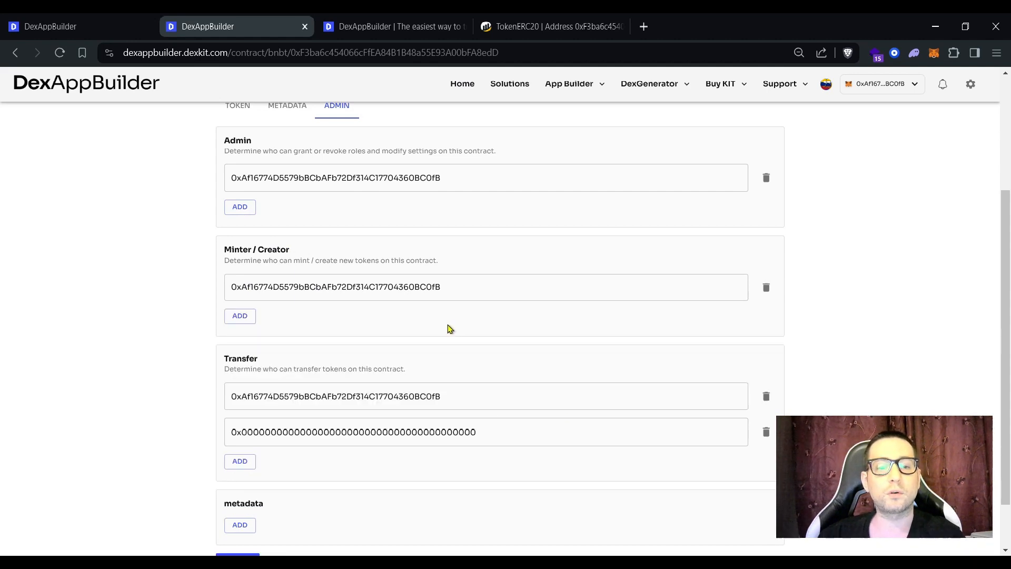
Step: Review the Transfer role description and its two addresses, including the zero address
scroll(416, 295, "down", 2)
left_click_drag(225, 296, 416, 307)
double_click(350, 327)
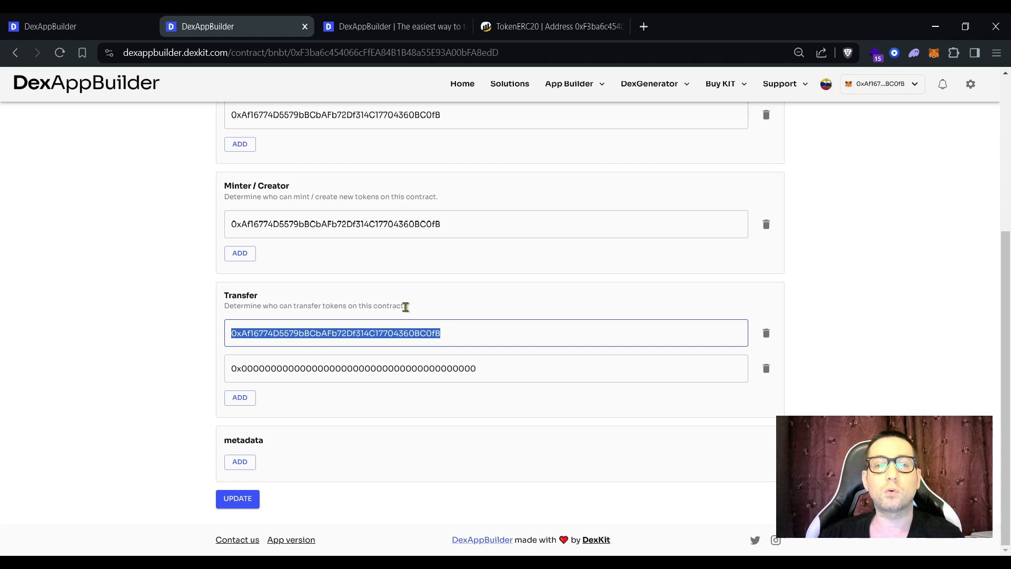
left_click(334, 369)
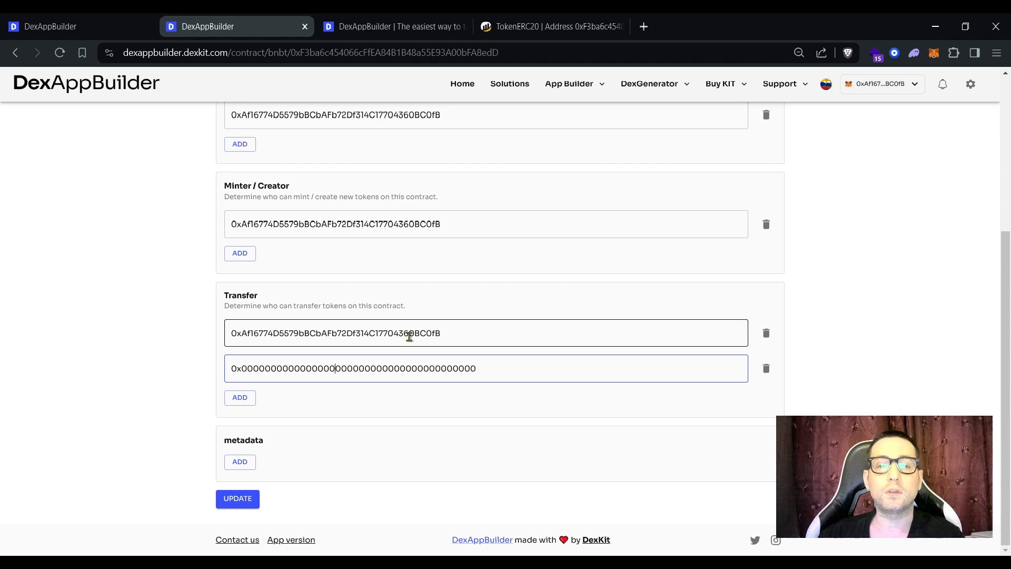
left_click_drag(471, 332, 224, 336)
left_click_drag(477, 368, 210, 361)
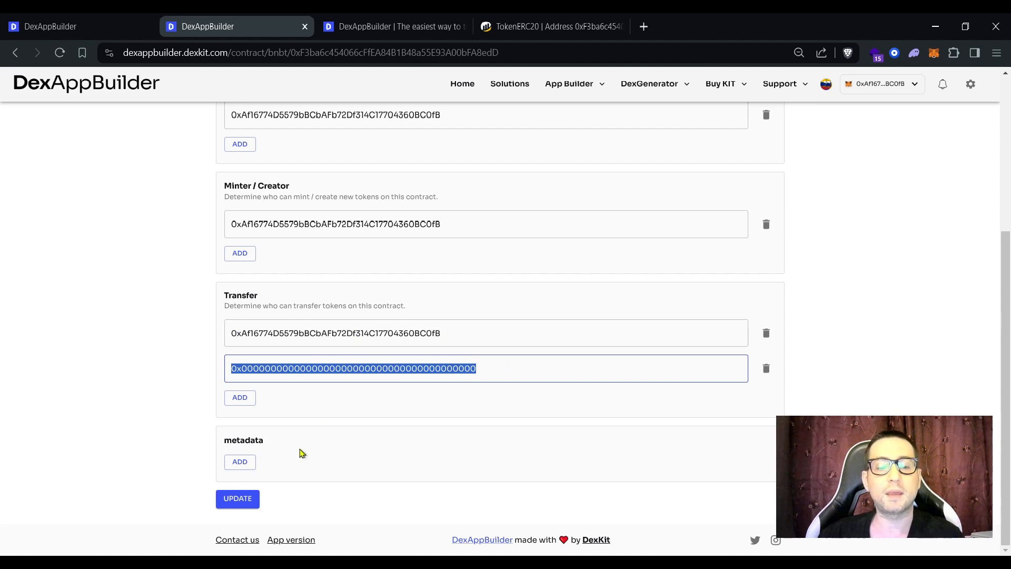
Step: Add and remove an empty metadata address entry, then return to the token's Mint, Burn, Transfer actions
left_click(255, 462)
scroll(270, 430, "down", 1)
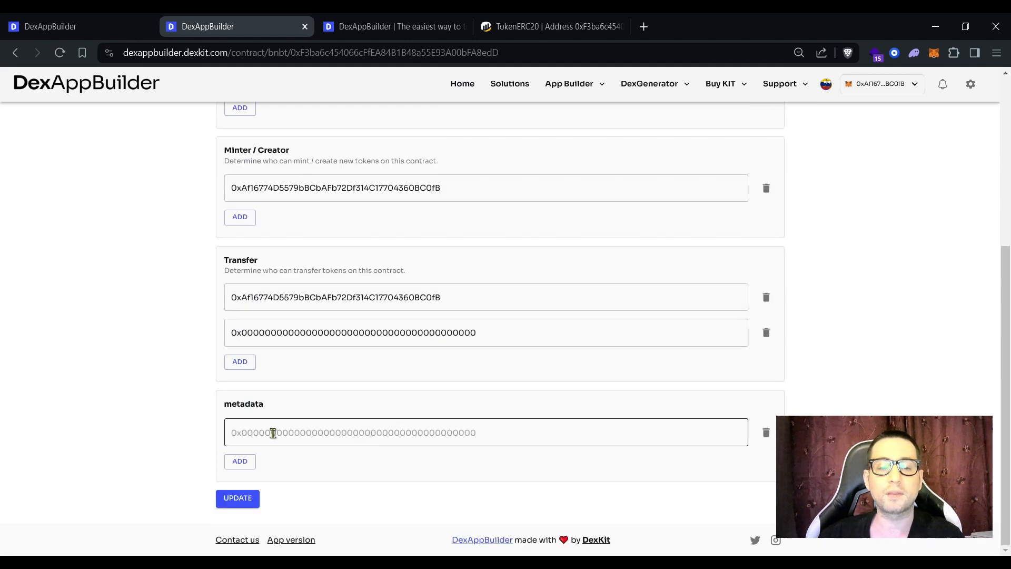
left_click(766, 433)
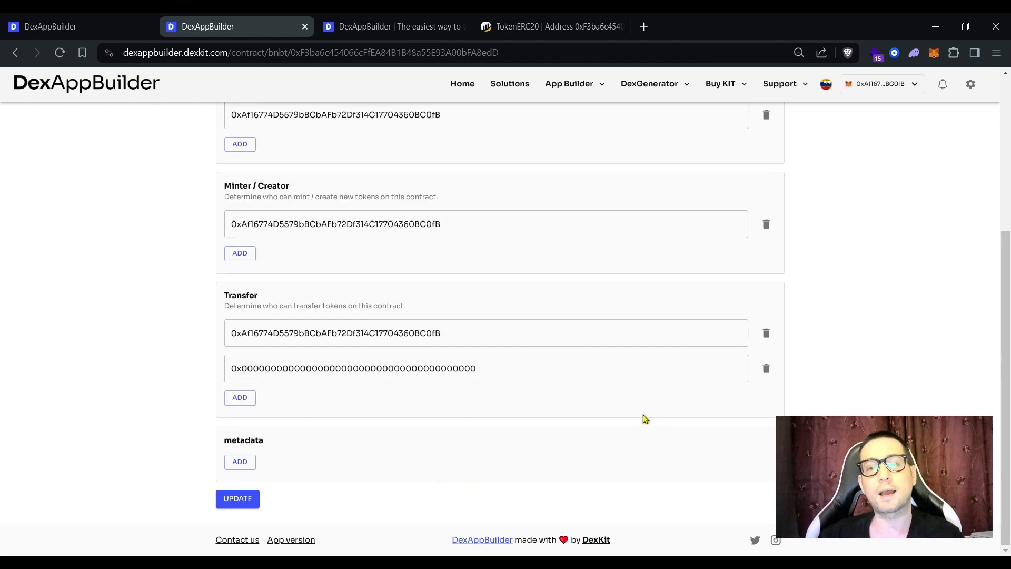
scroll(336, 491, "up", 5)
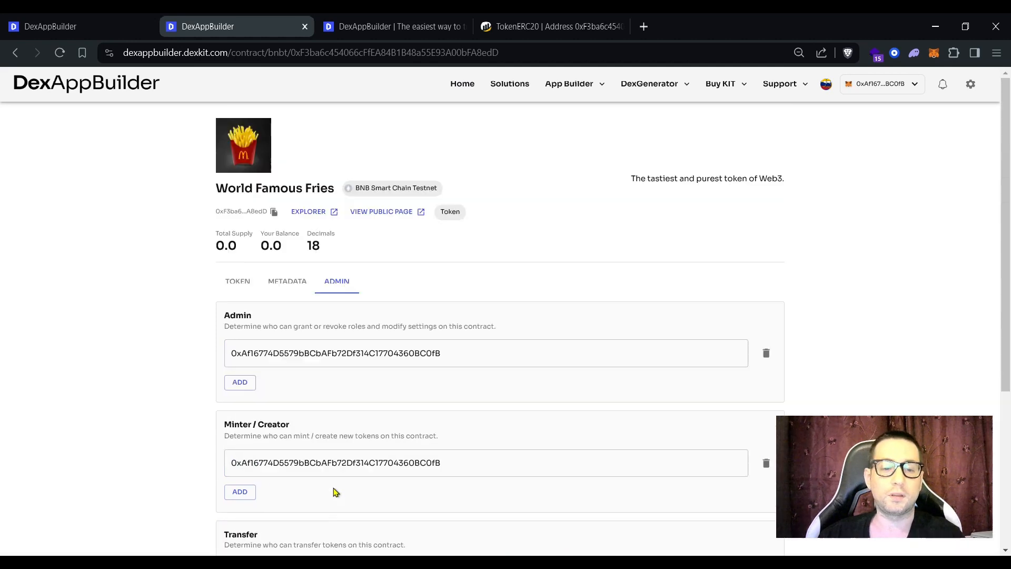
left_click(233, 287)
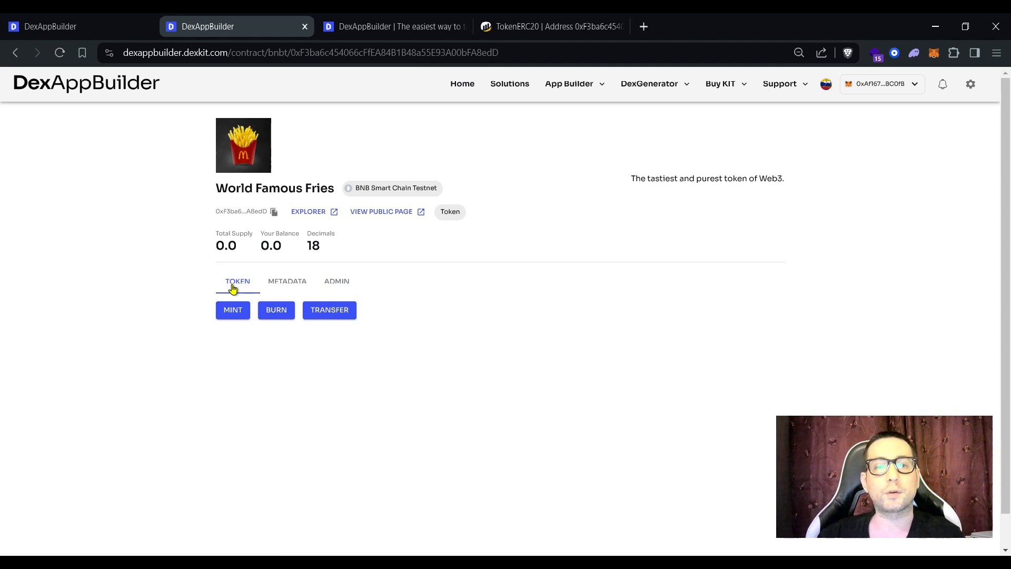
left_click(229, 311)
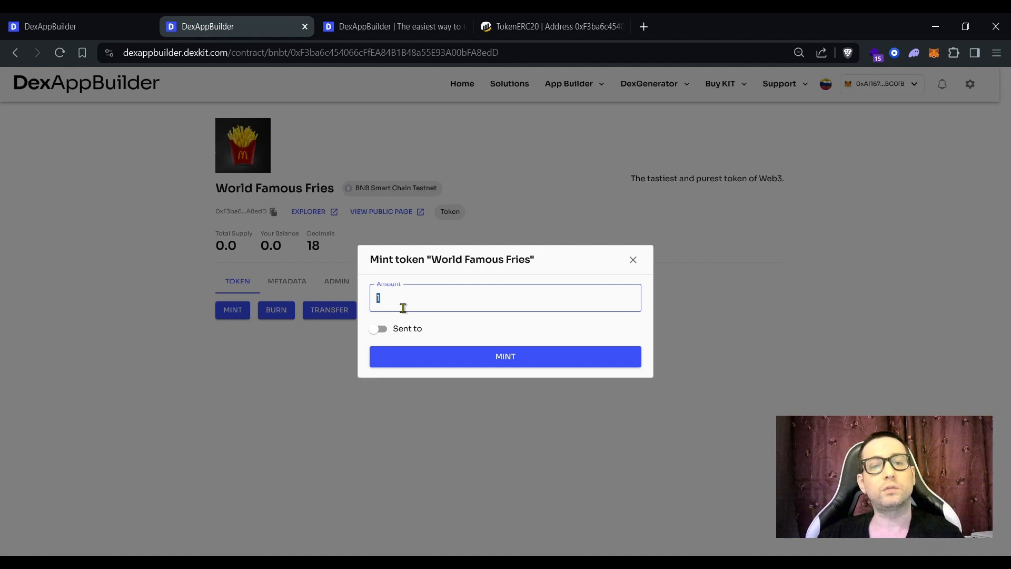
type("8000000000")
left_click_drag(380, 298, 390, 299)
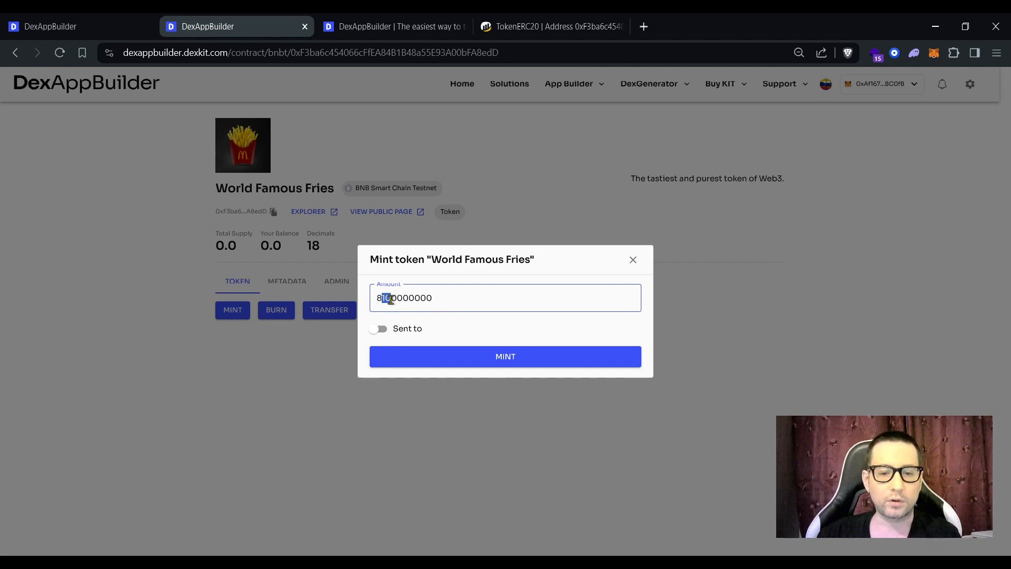
left_click(416, 328)
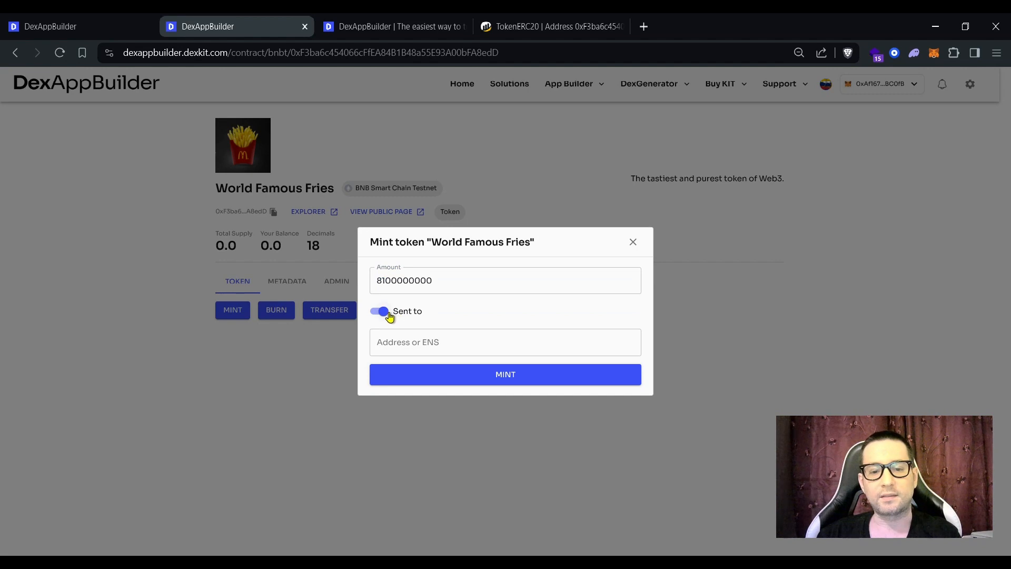
left_click(418, 343)
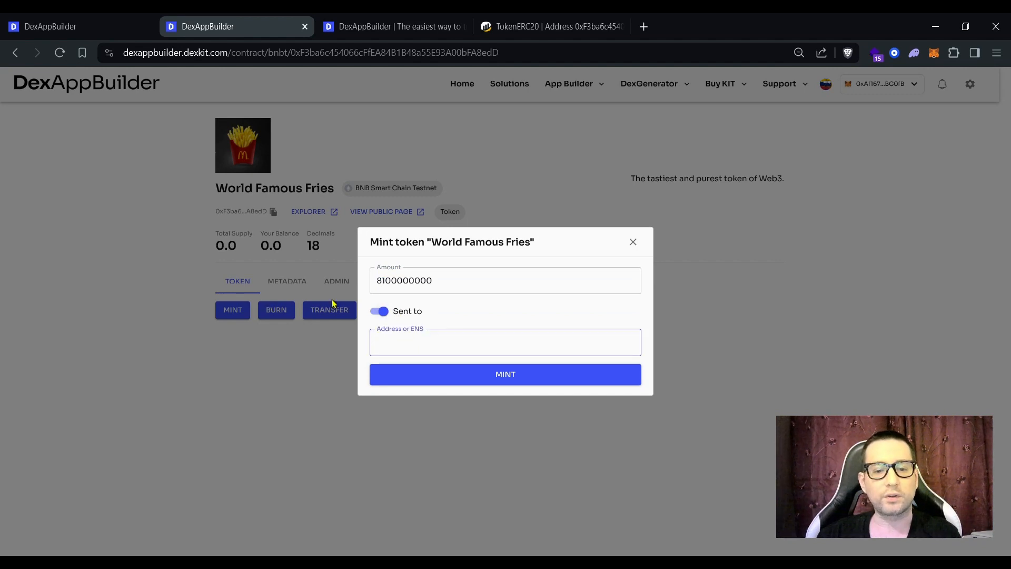
left_click(382, 312)
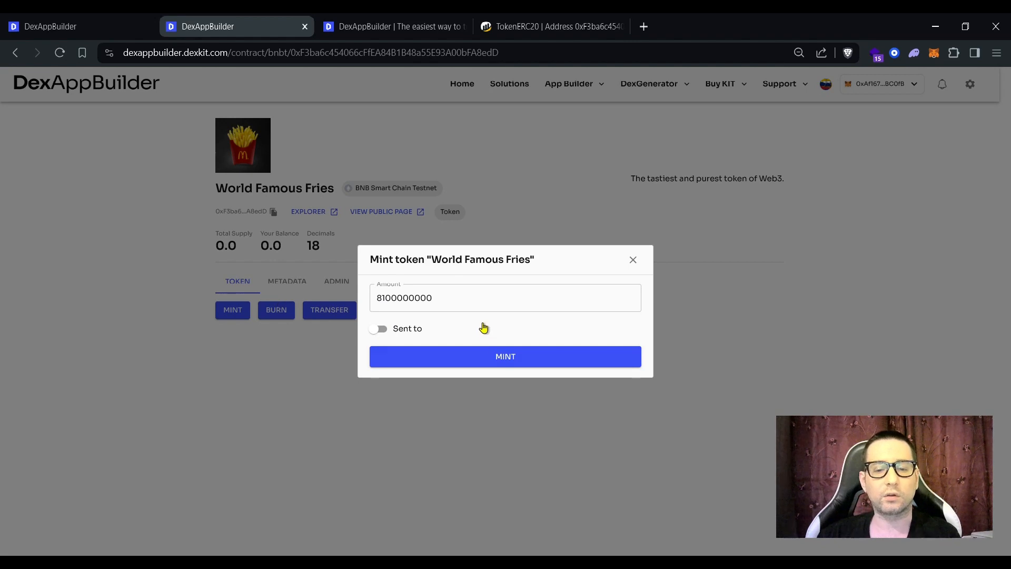
type("00")
left_click(489, 358)
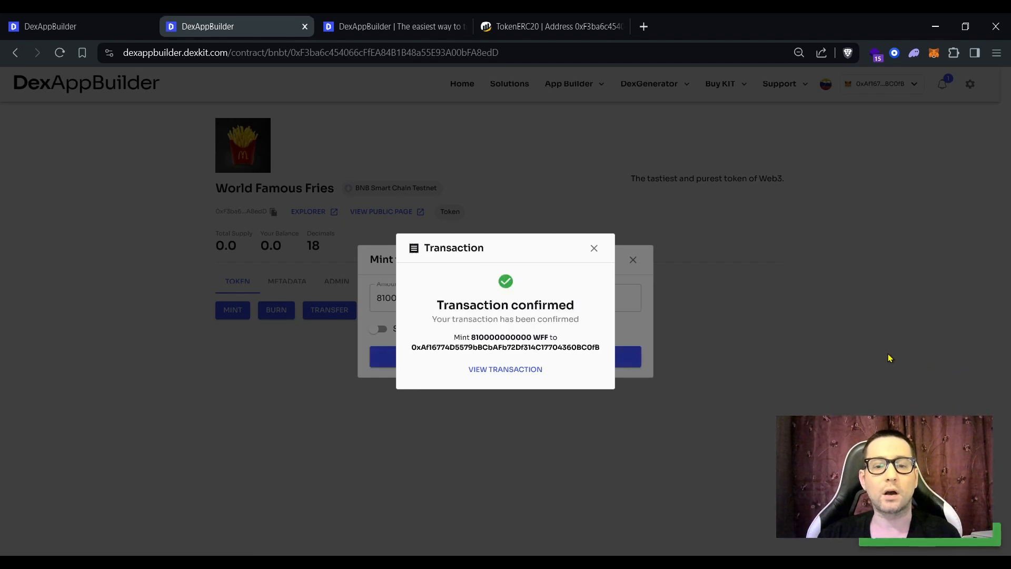
left_click(594, 248)
left_click(632, 260)
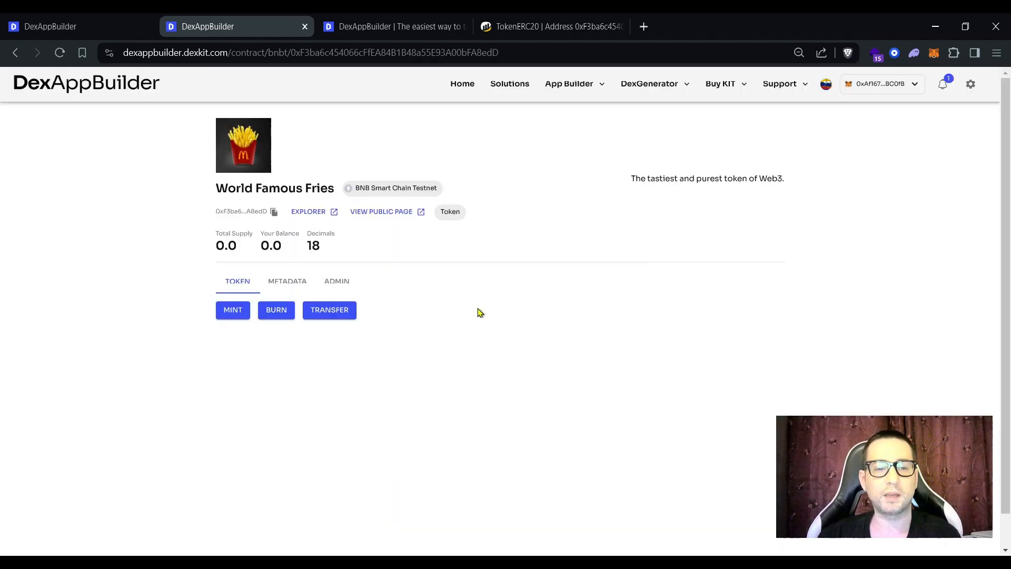
Step: Reload to verify 810000000000.0 supply and balance, then open and close the Transfer Send form
key("F5")
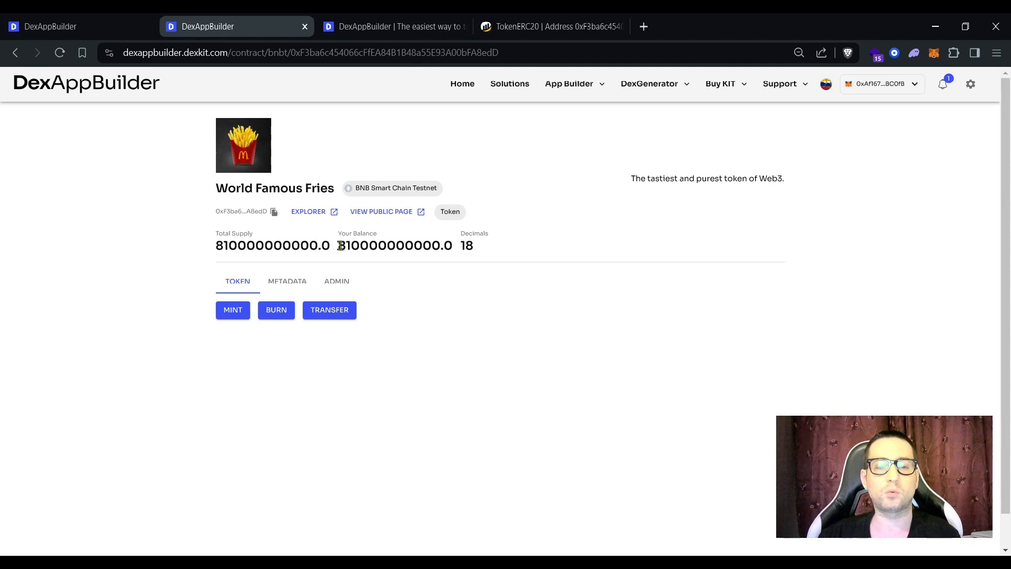
left_click_drag(339, 245, 354, 245)
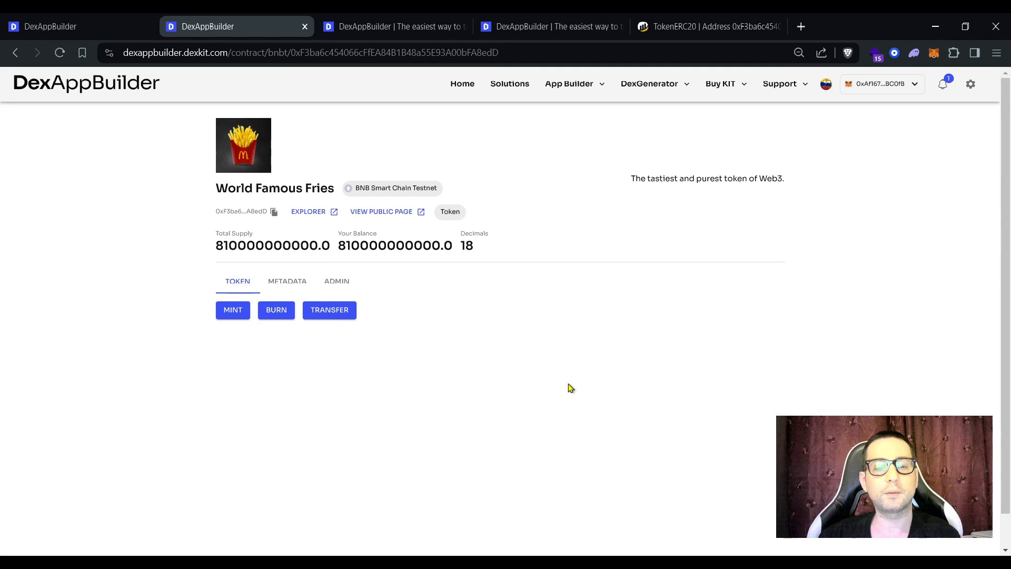
left_click(324, 310)
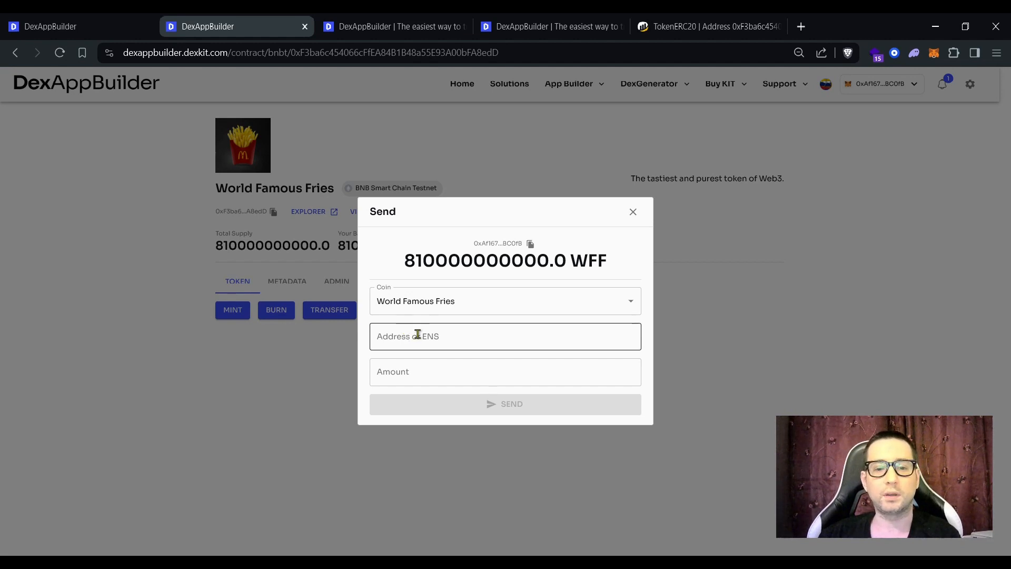
left_click(632, 213)
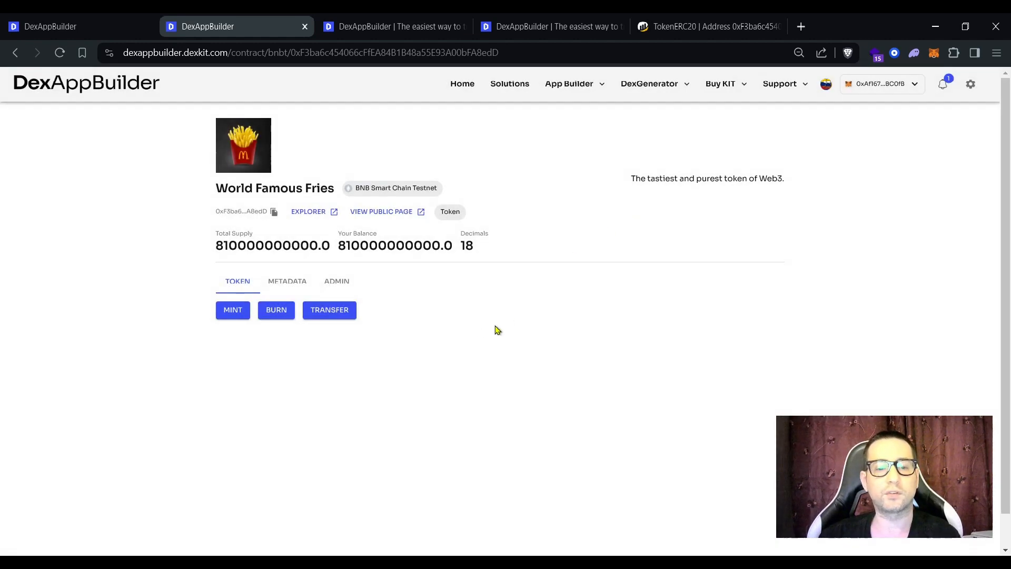